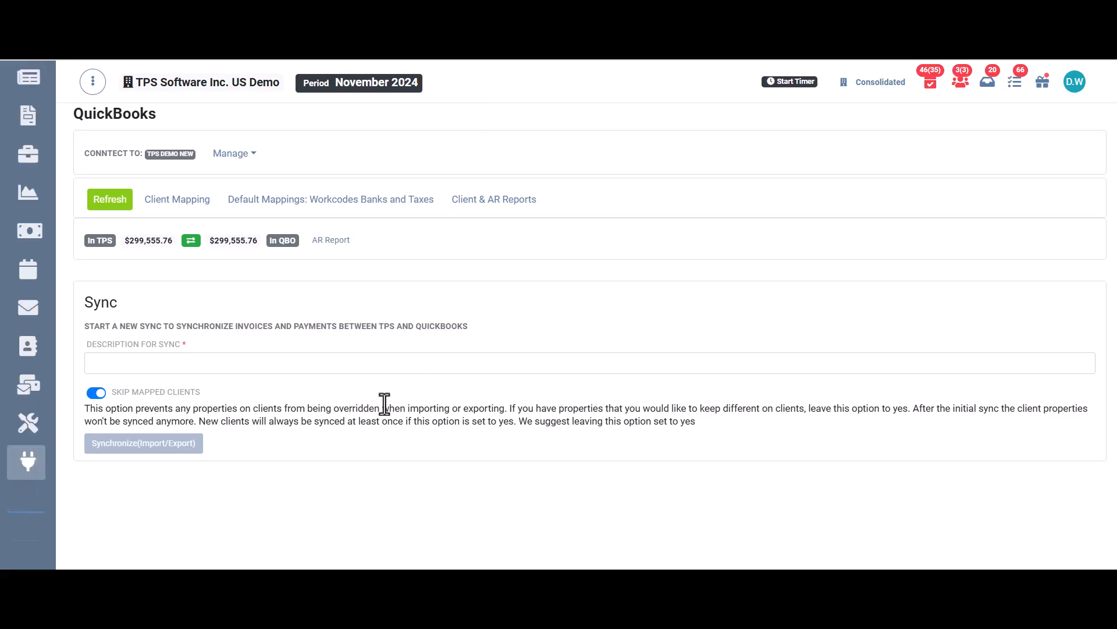
Step: Open the inquiry for client Computer Lease and Rental (COMPU-100) and view its accounts receivable
scroll(45, 281, up, 3)
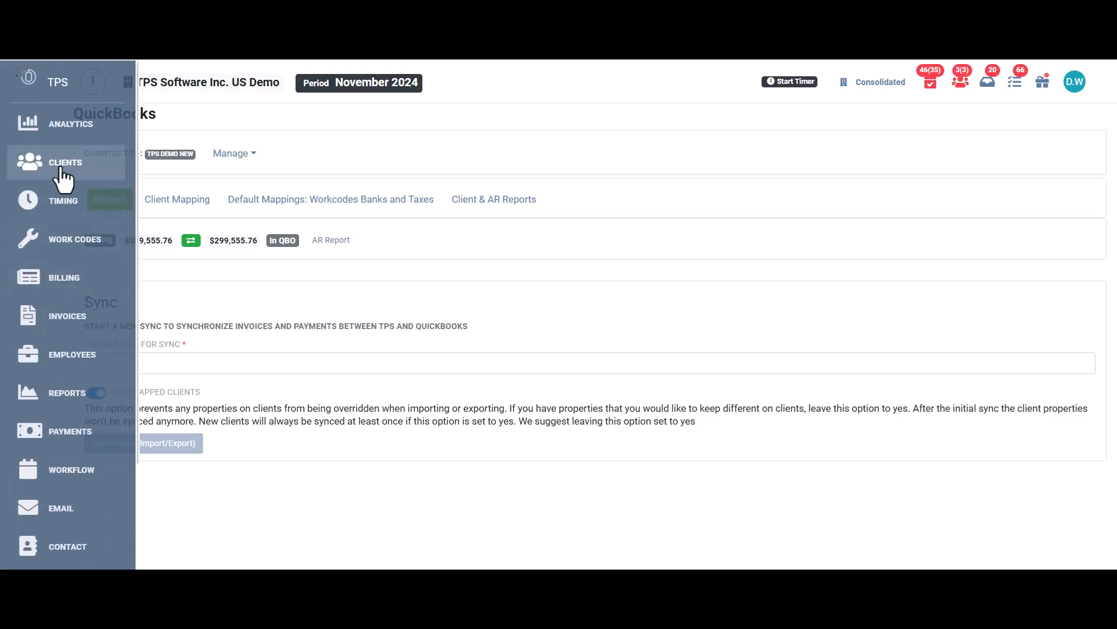
click(59, 159)
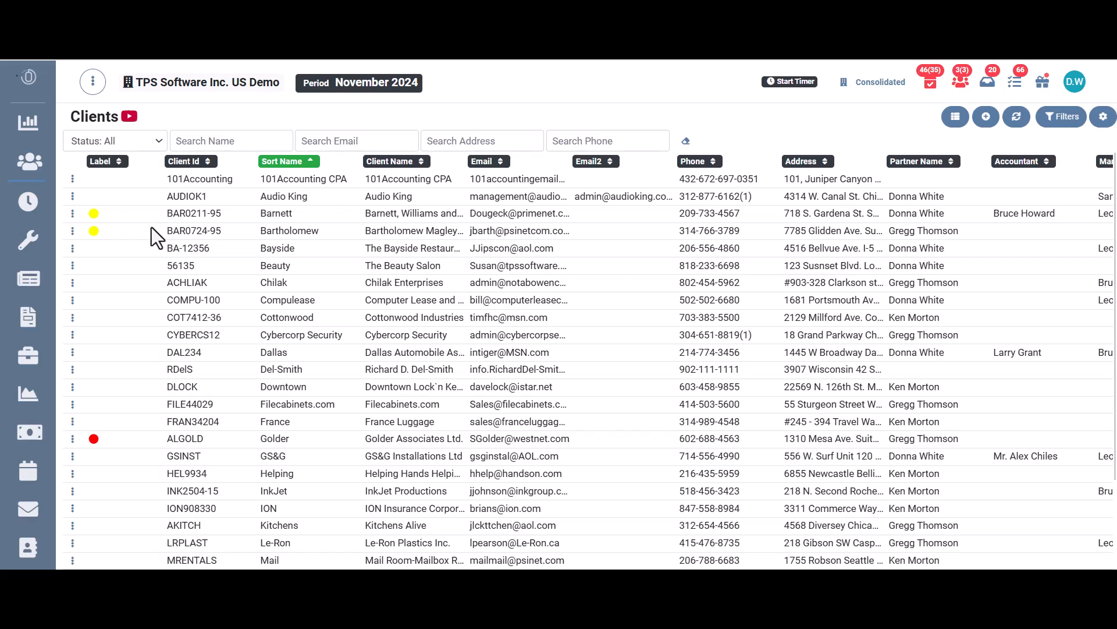
click(72, 301)
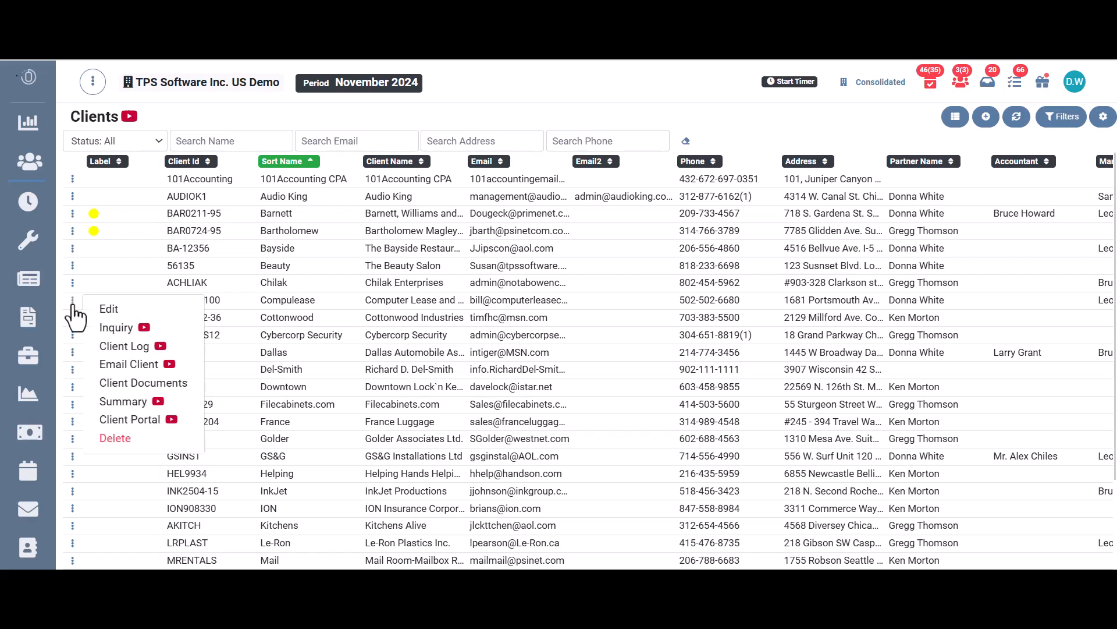
click(110, 327)
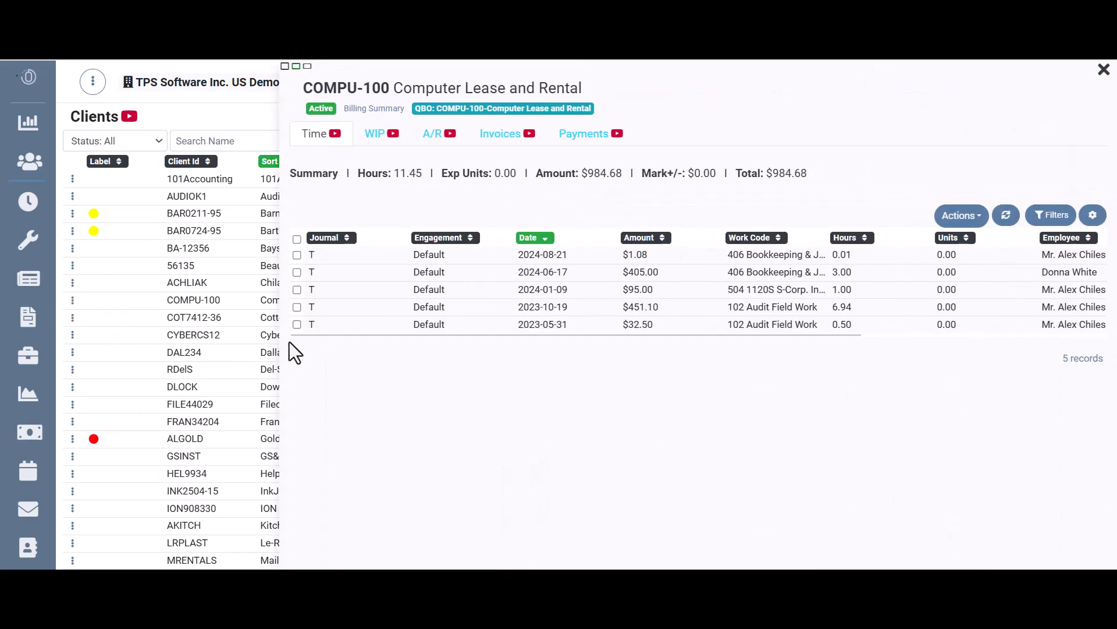
click(431, 135)
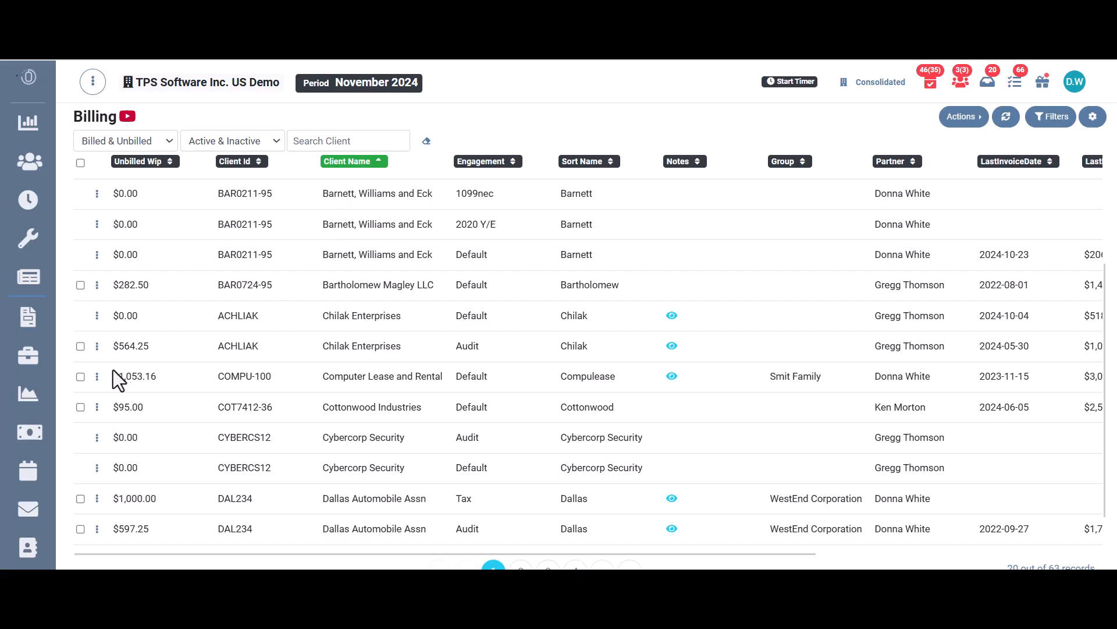
Step: Quick Bill the unbilled WIP of Computer Lease and Rental, adding the first entry's work description to the invoice
click(98, 377)
click(122, 387)
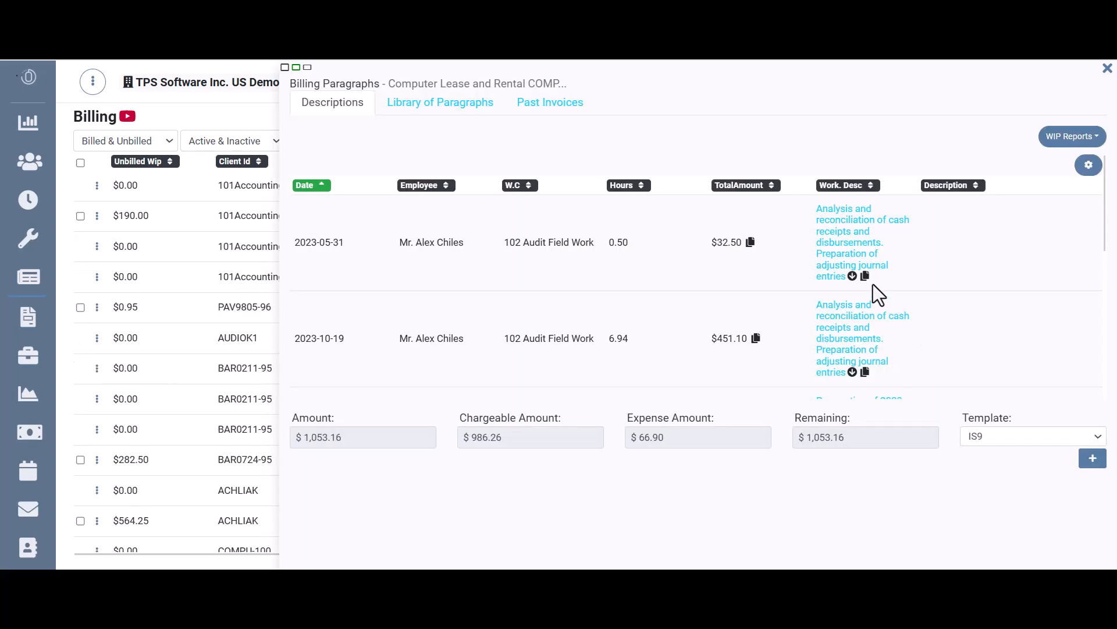
click(853, 279)
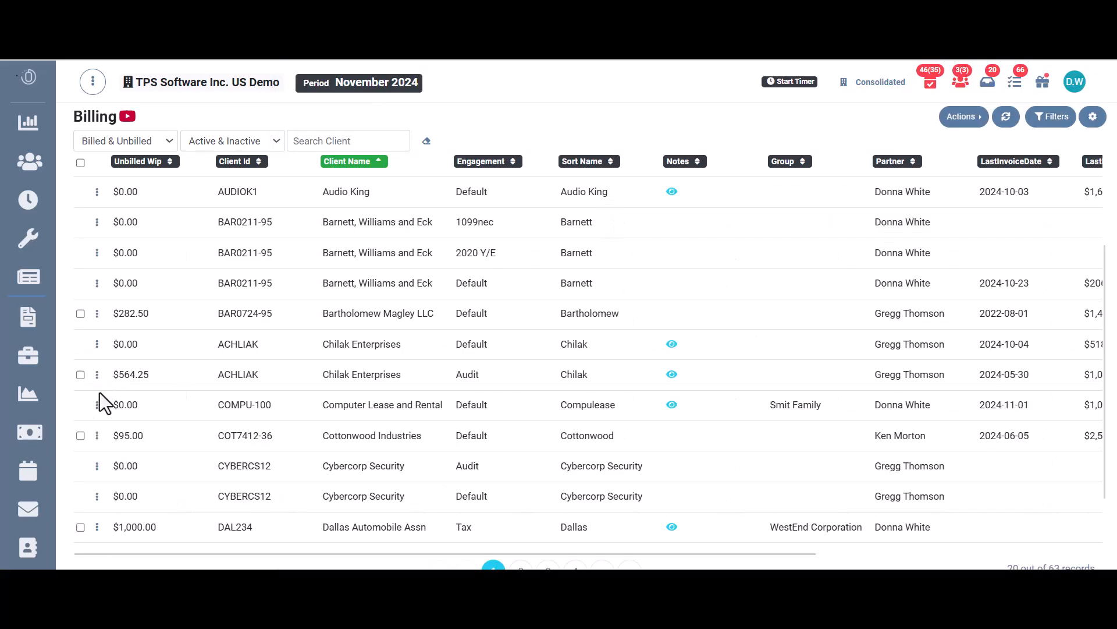
Step: Open the inquiry for Computer Lease and Rental from the billing list and check its A/R invoices
click(96, 405)
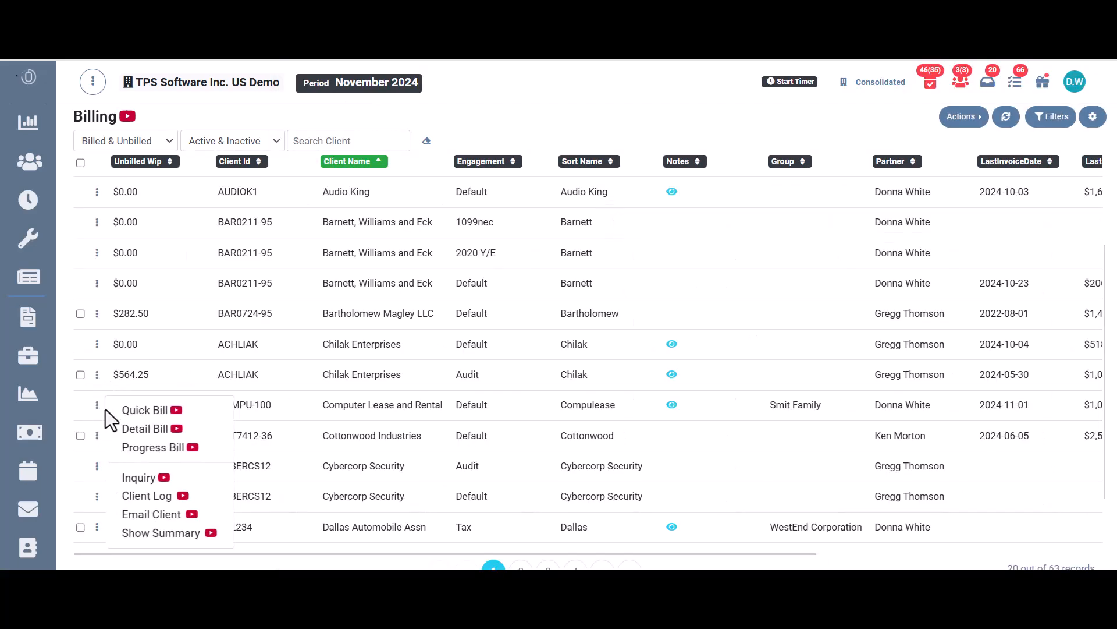
click(139, 478)
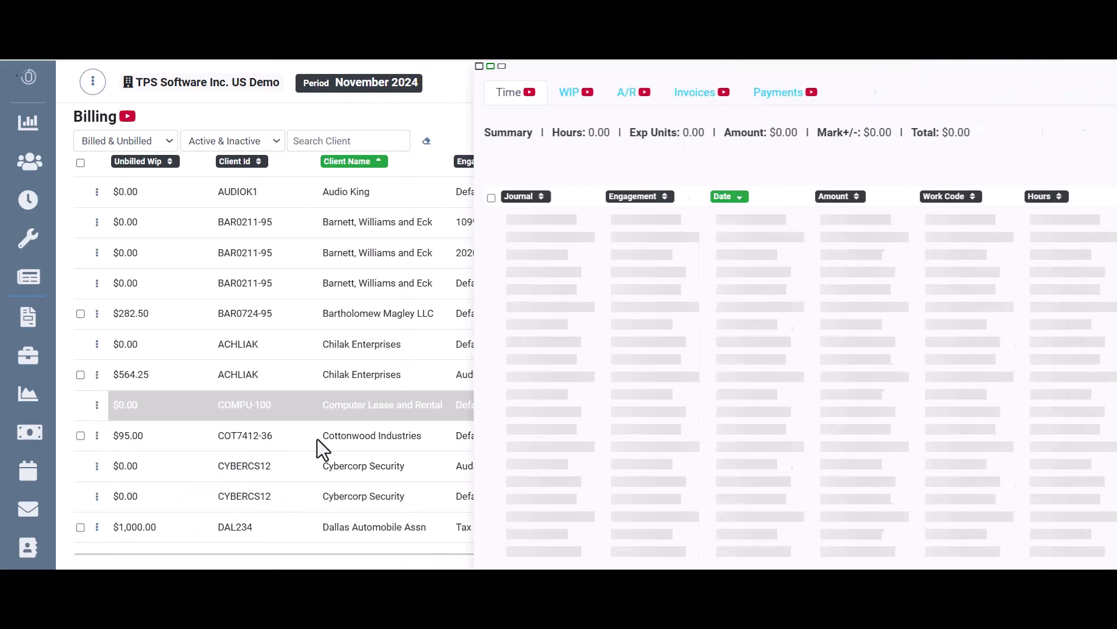
click(430, 139)
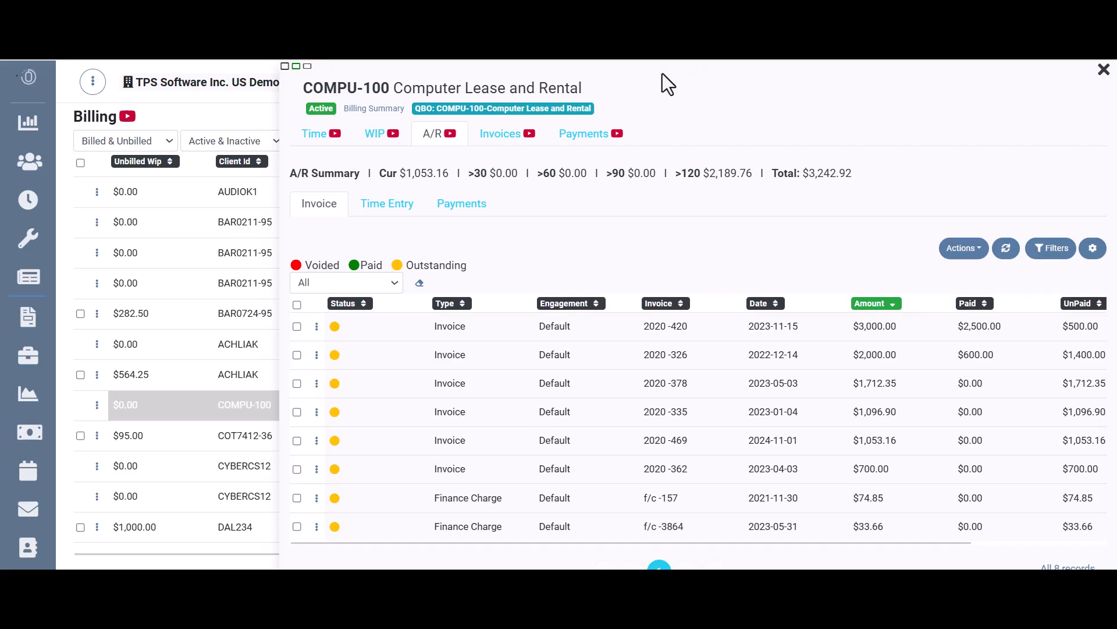
Step: Start a QuickBooks import/export synchronization with the description "Compu Nov 24"
mouse_move(42, 317)
scroll(62, 349, down, 4)
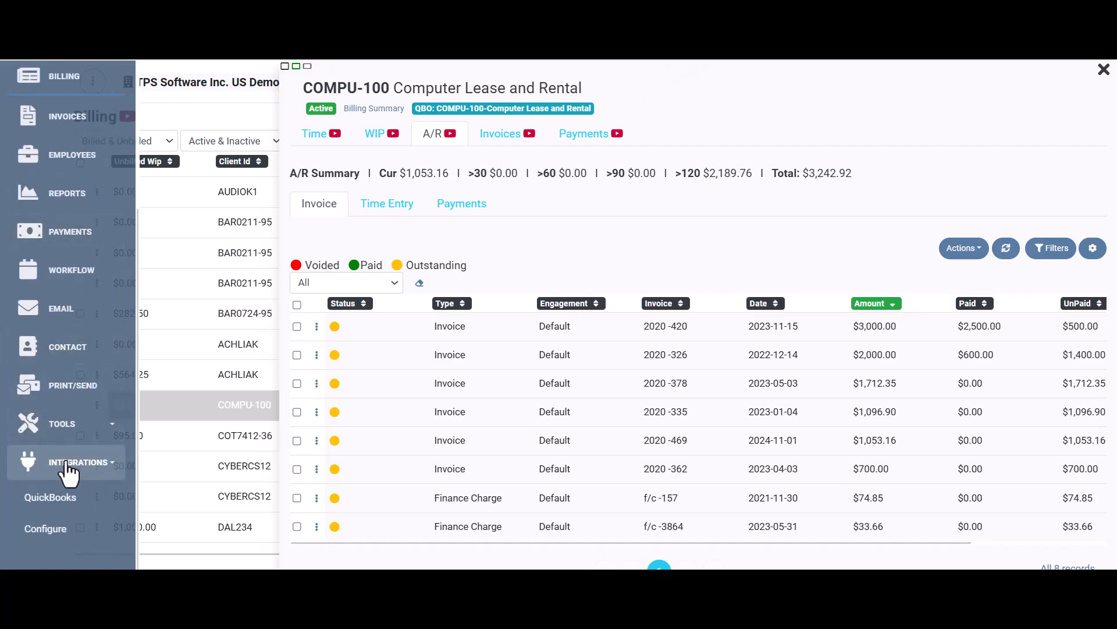
click(33, 500)
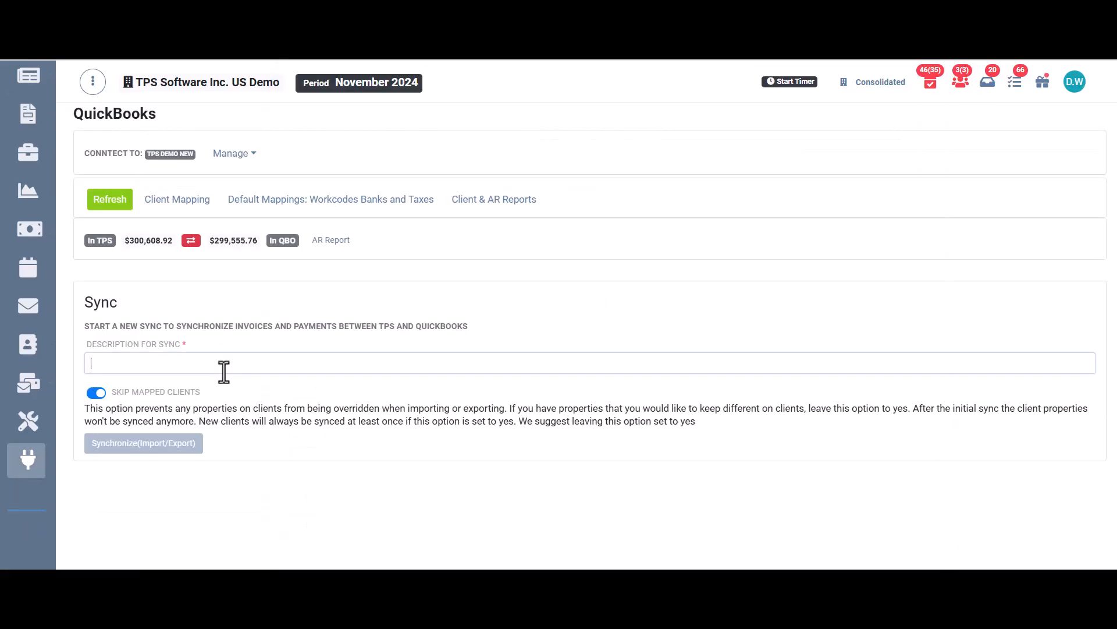
click(224, 371)
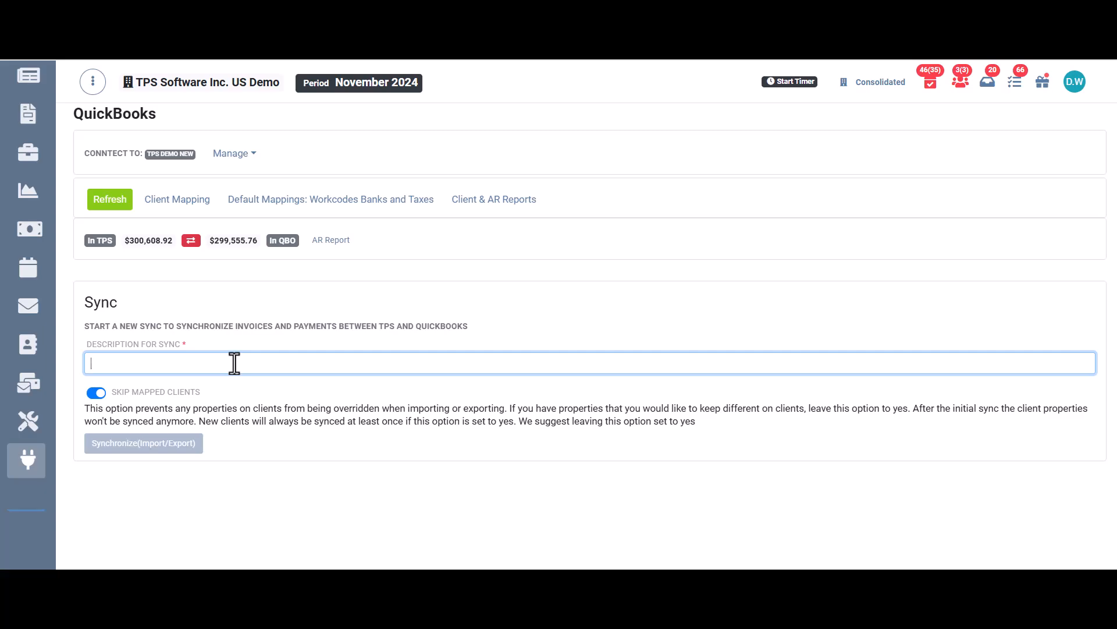
text(Compu)
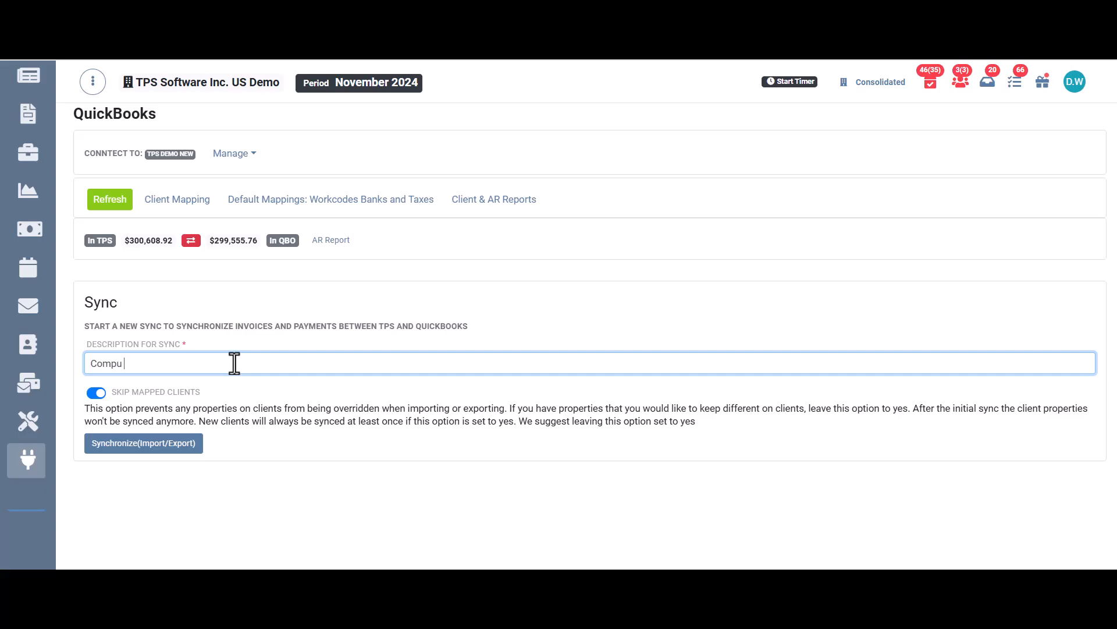
text( Nov 24)
click(160, 446)
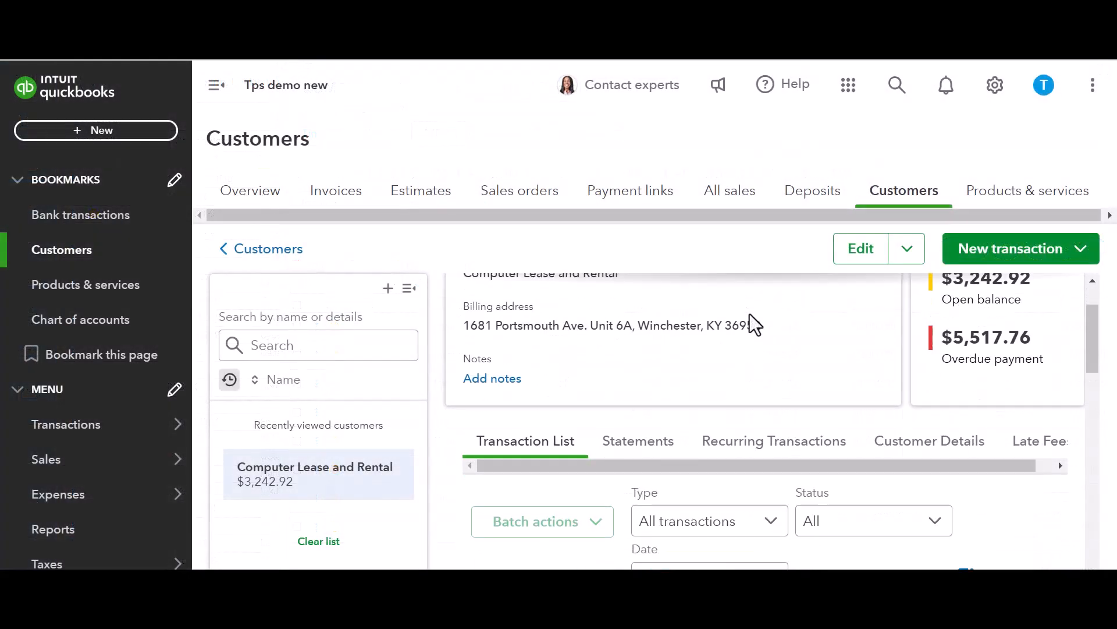
Step: In QuickBooks Online, open Computer Lease and Rental's newest invoice, review its line items and total, and close it
scroll(750, 315, down, 5)
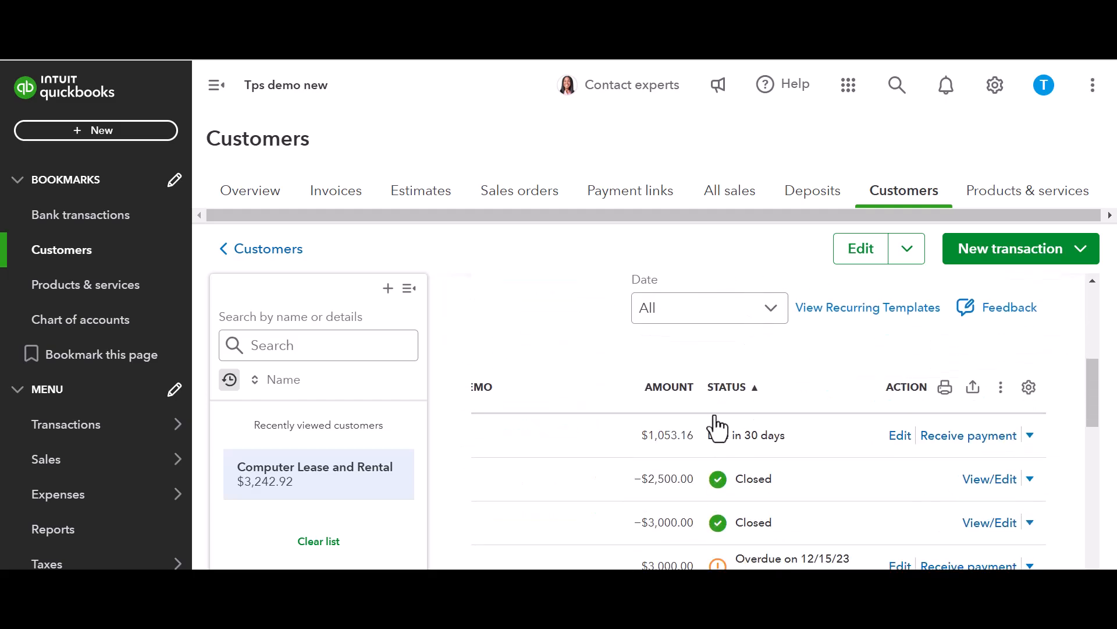
click(1031, 436)
click(966, 98)
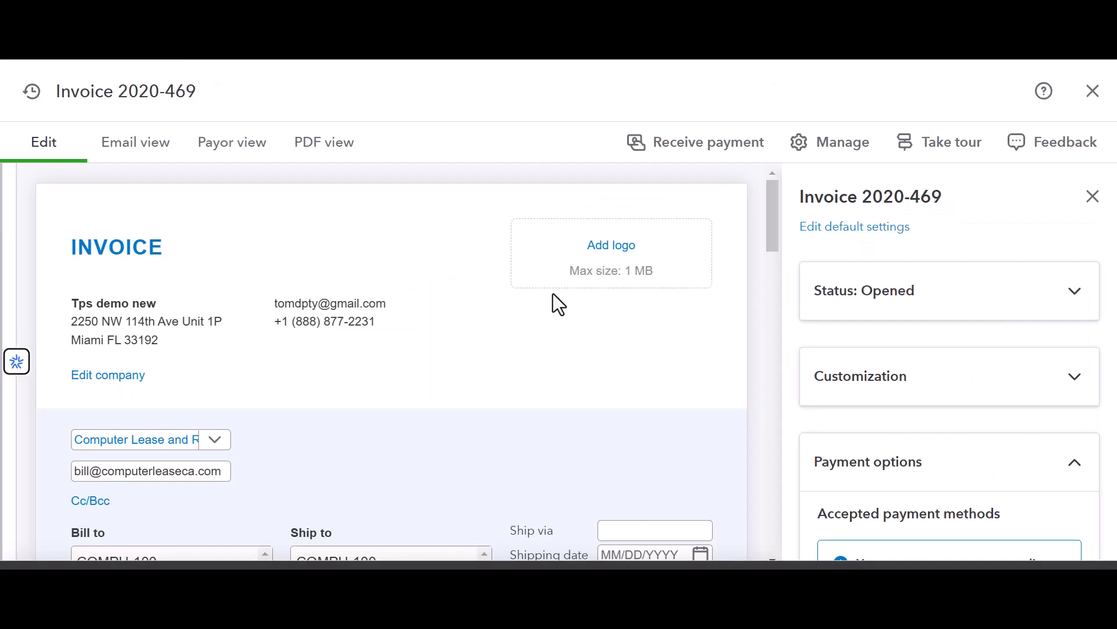
scroll(554, 293, down, 5)
scroll(555, 293, down, 8)
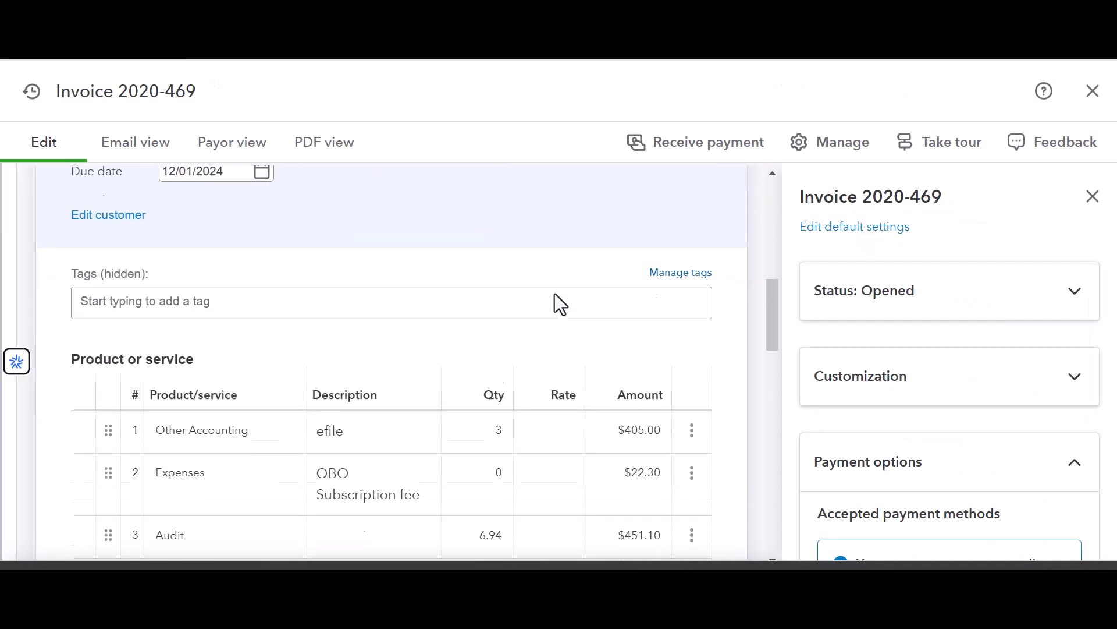
click(554, 293)
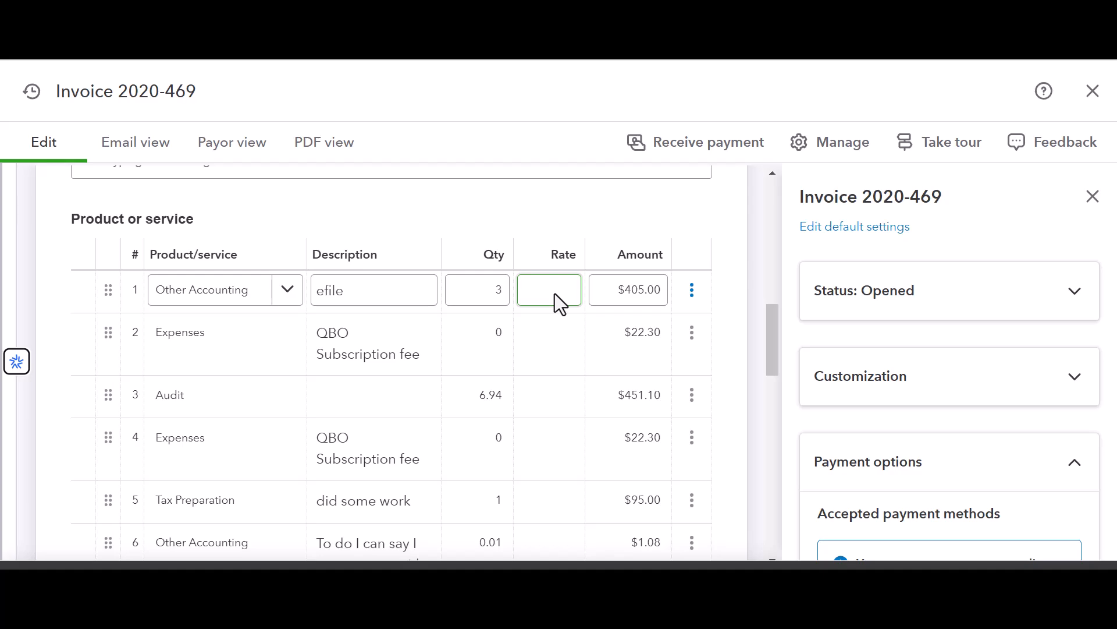
scroll(555, 294, down, 7)
scroll(554, 294, down, 6)
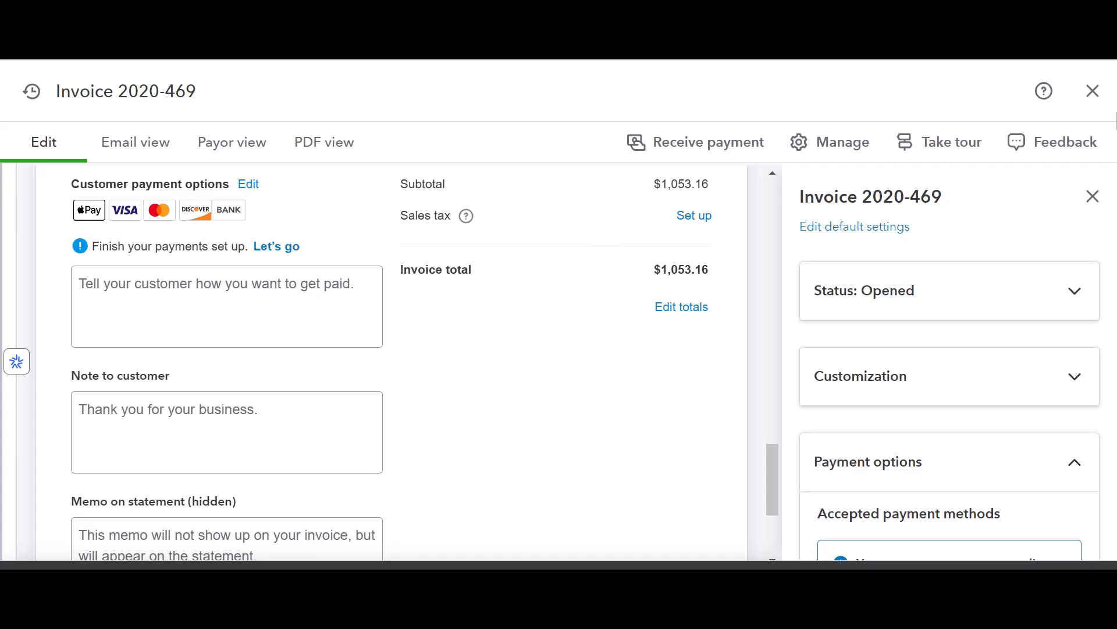
click(1093, 90)
Step: Find Audio King in the QuickBooks customer list and start receiving a payment from it
click(105, 253)
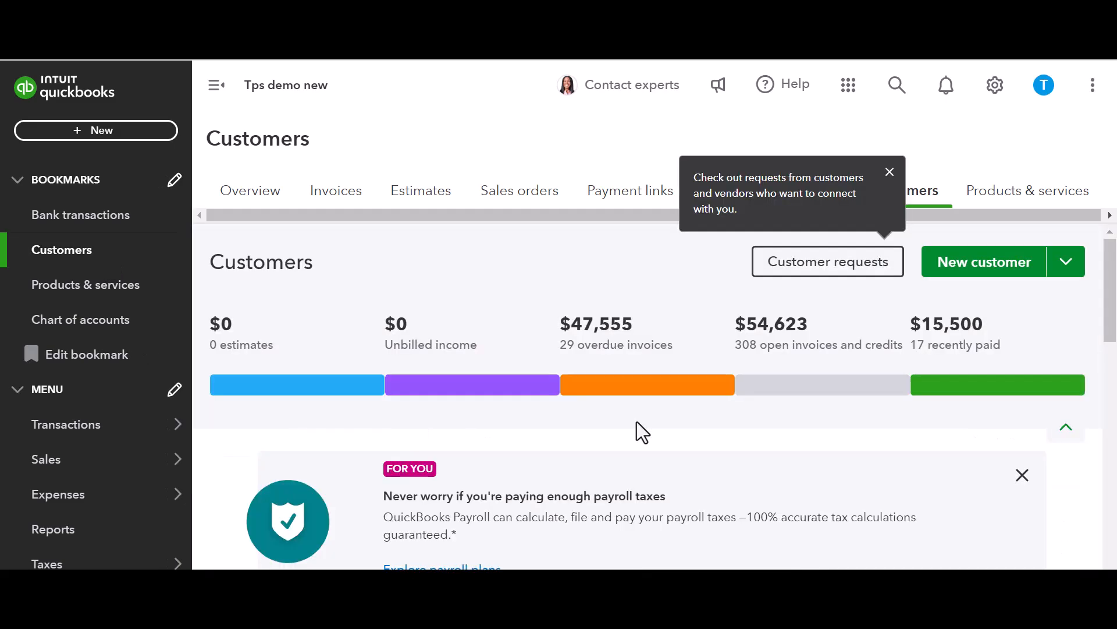
scroll(637, 422, down, 10)
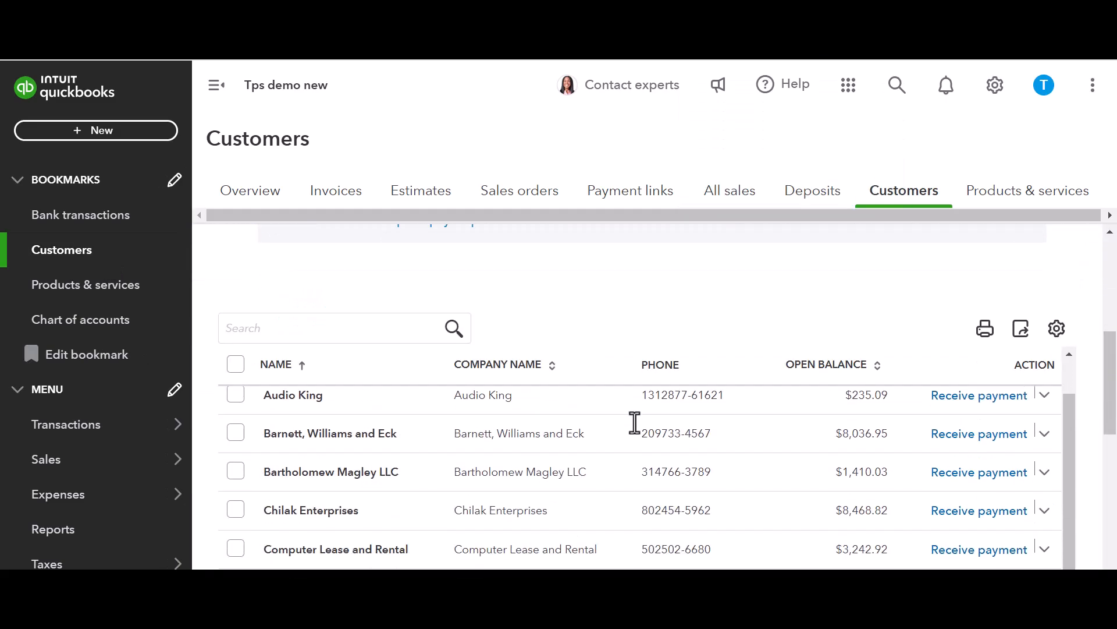
click(235, 395)
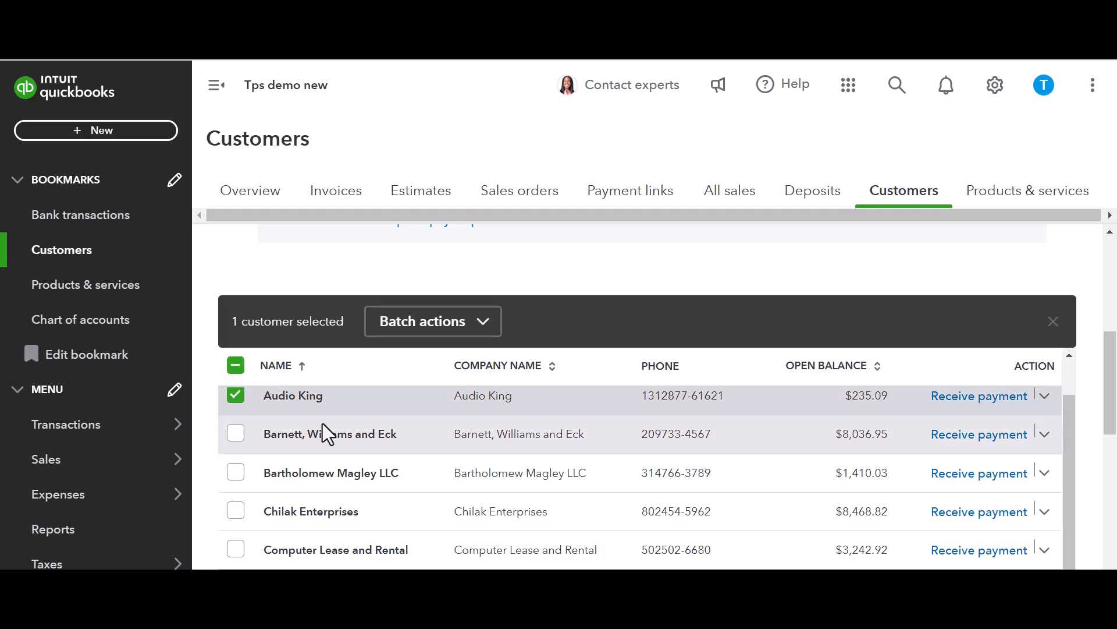
click(951, 398)
scroll(774, 366, down, 3)
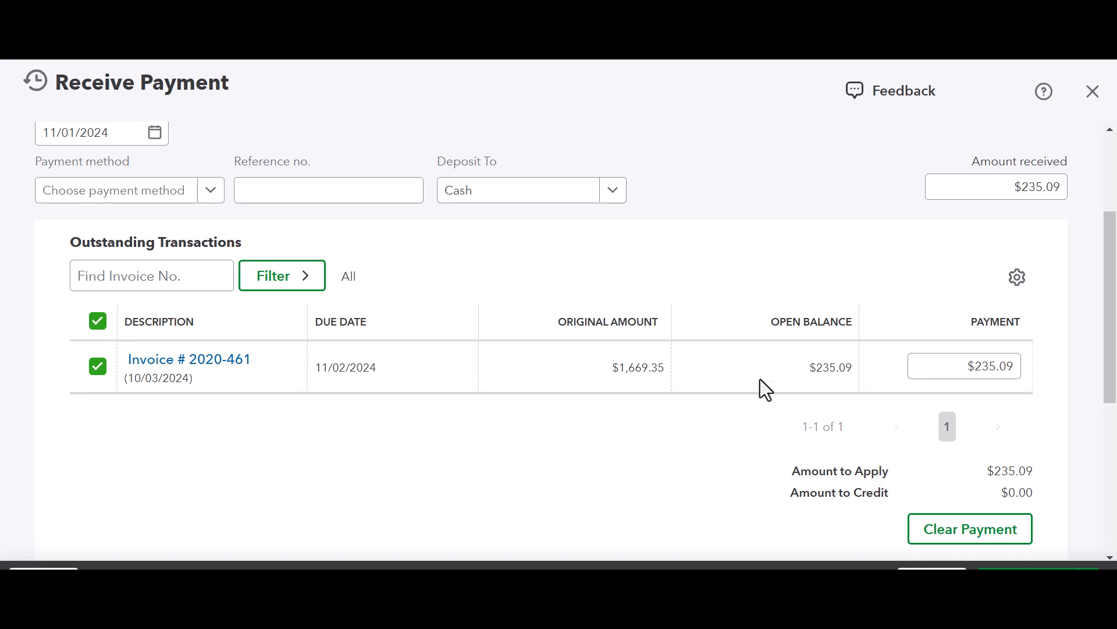
Step: Set the payment method to Cash for Audio King's $235.09 payment on invoice 2020-461 and save the payment
click(984, 373)
scroll(863, 377, up, 3)
scroll(863, 377, up, 1)
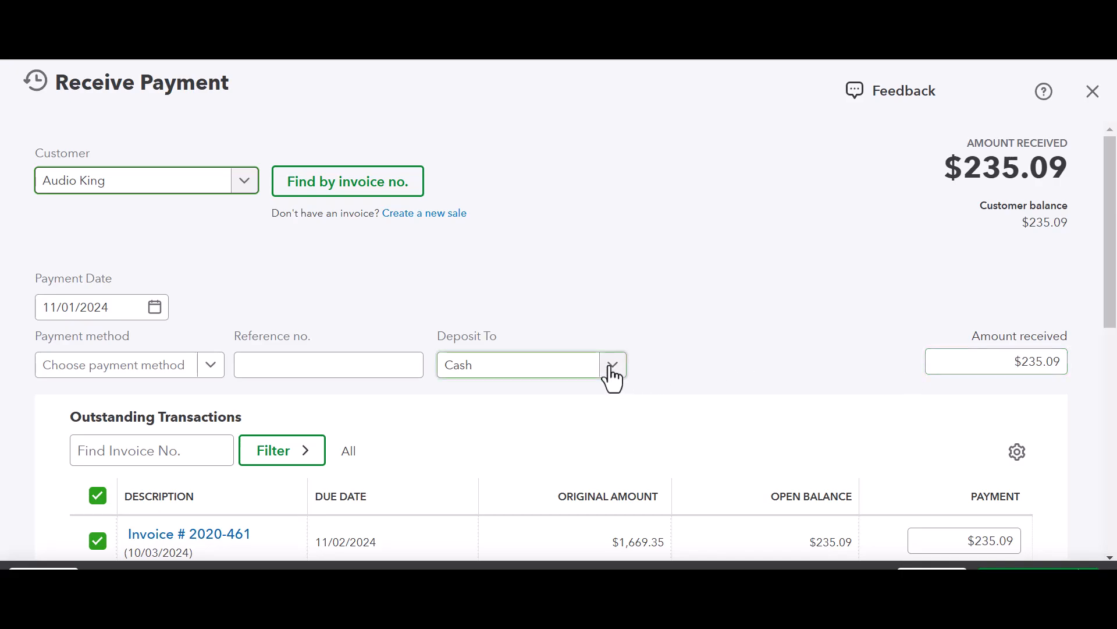
click(206, 365)
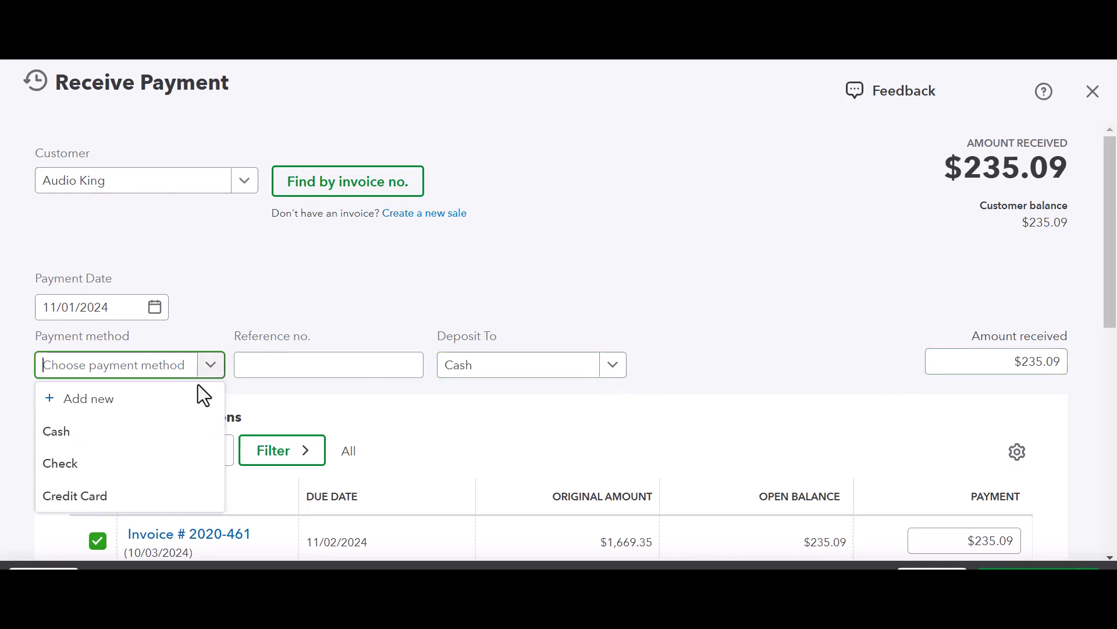
click(166, 430)
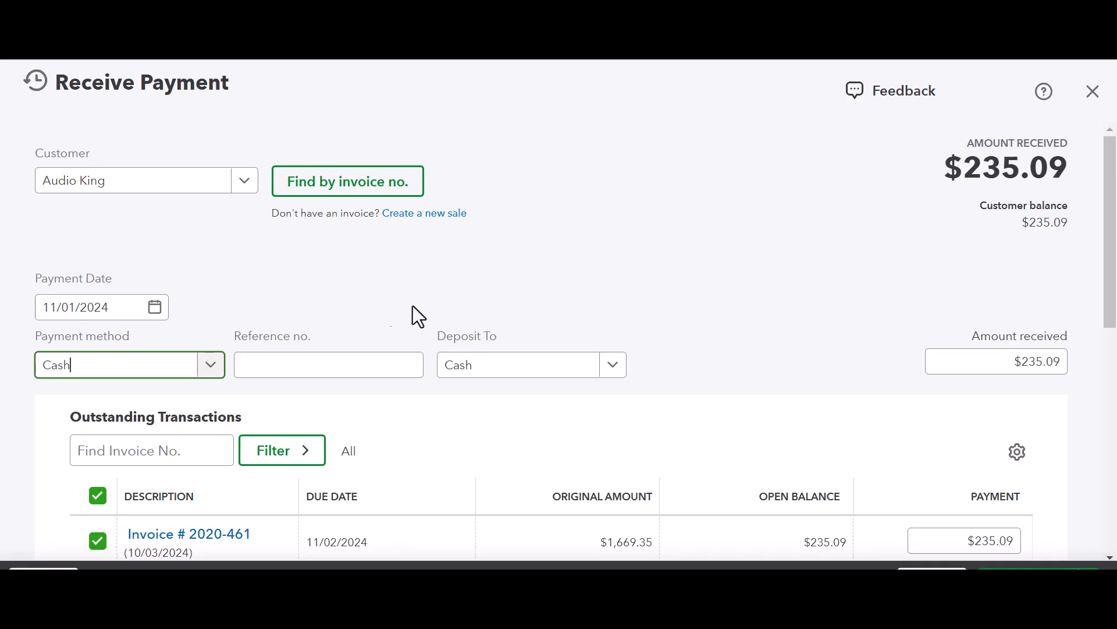
scroll(636, 293, down, 3)
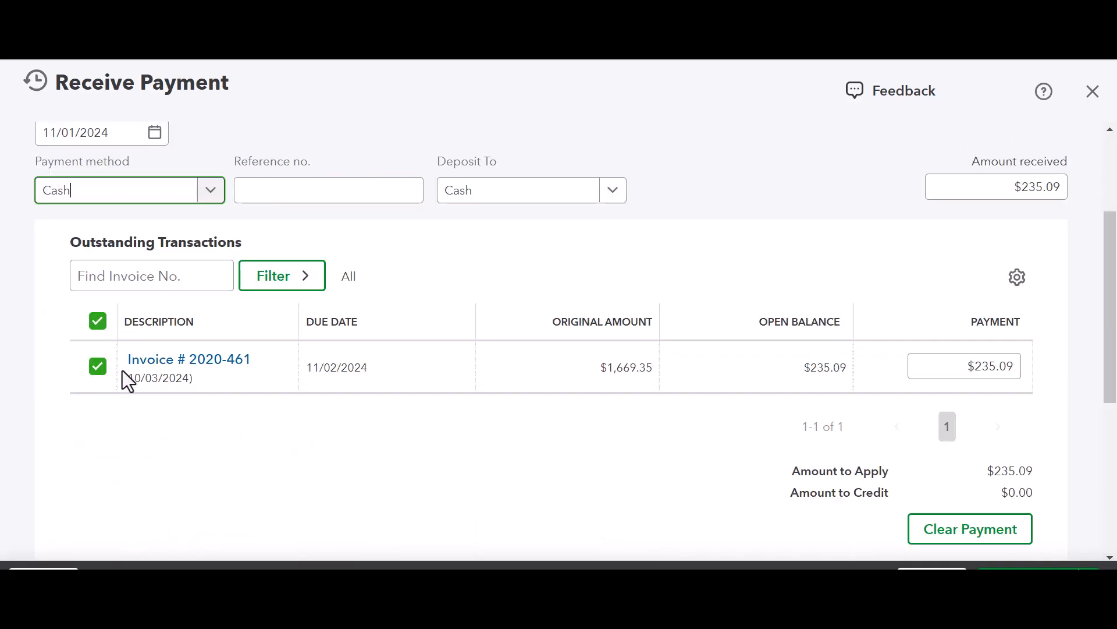
scroll(1013, 434, down, 3)
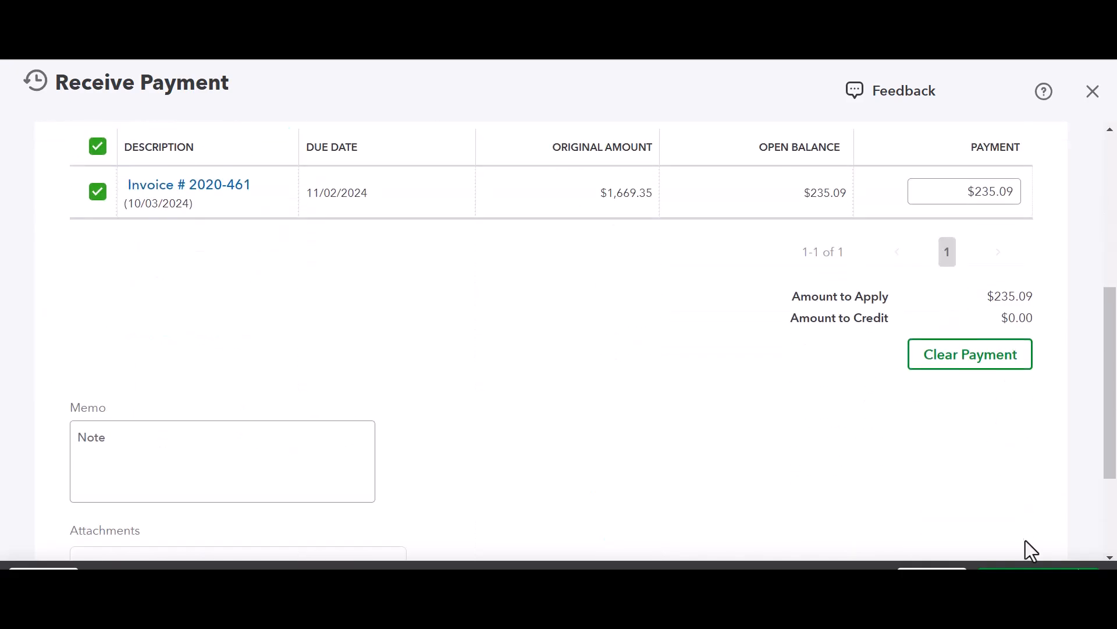
click(1029, 573)
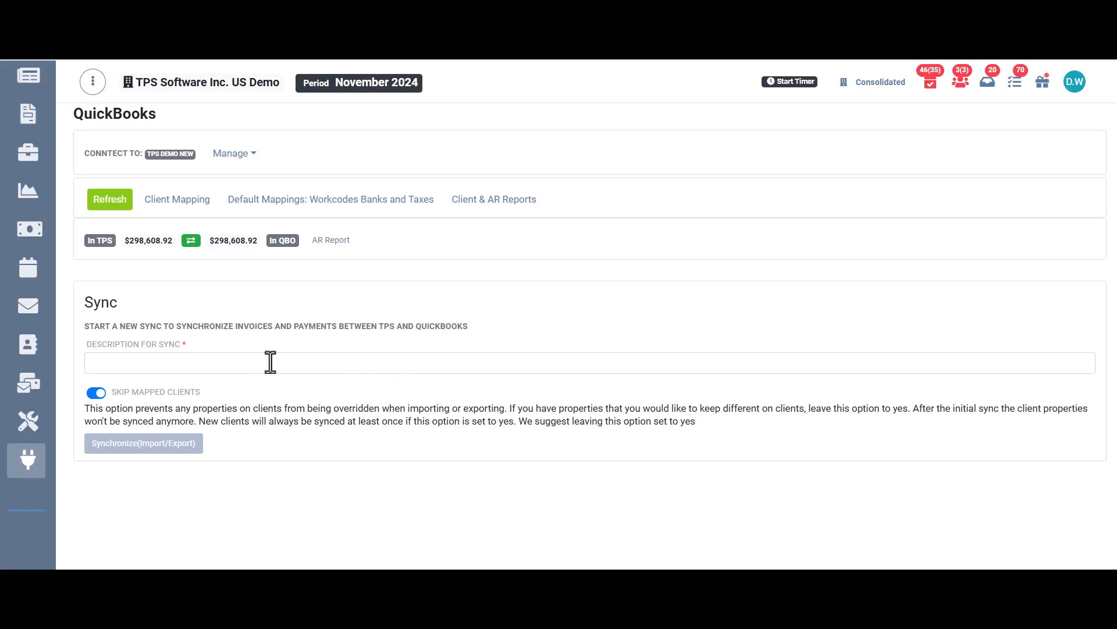
Step: Switch to TPS and start a QuickBooks import/export synchronization with the description "AK Nov 24"
click(198, 365)
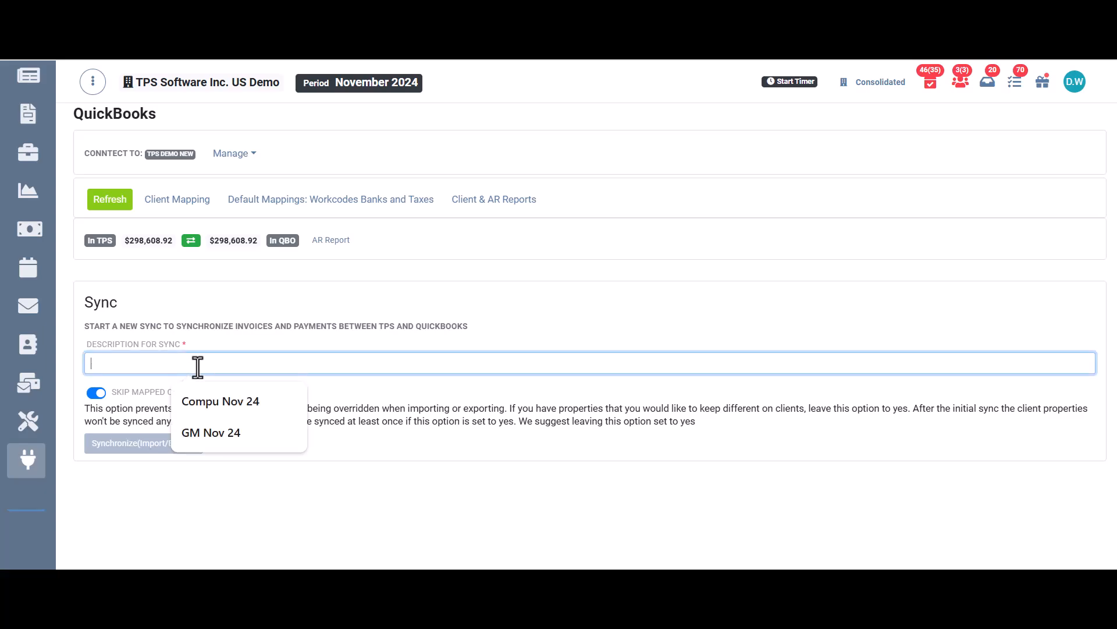
text(AK )
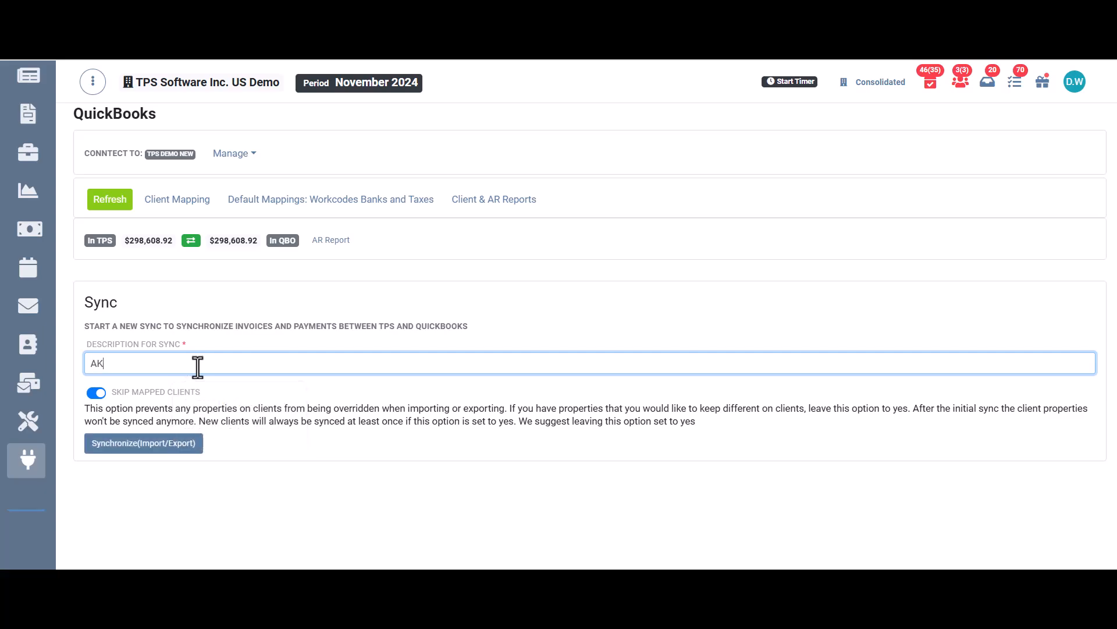
text(Nov 24)
click(153, 446)
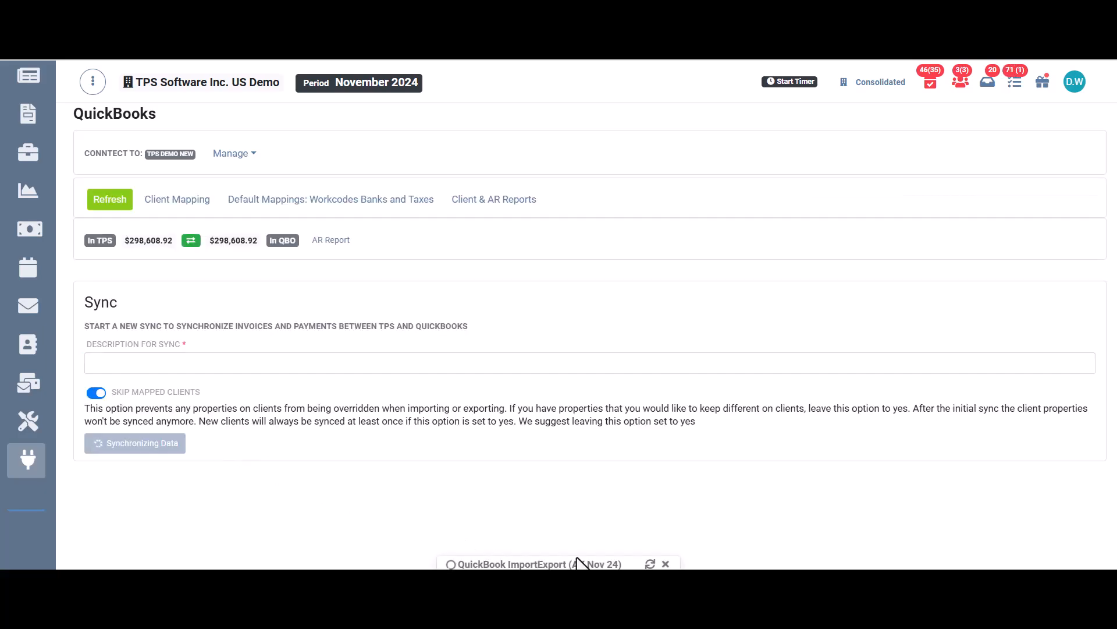
Step: Go to the TPS client list and open the inquiry for Audio King
mouse_move(29, 301)
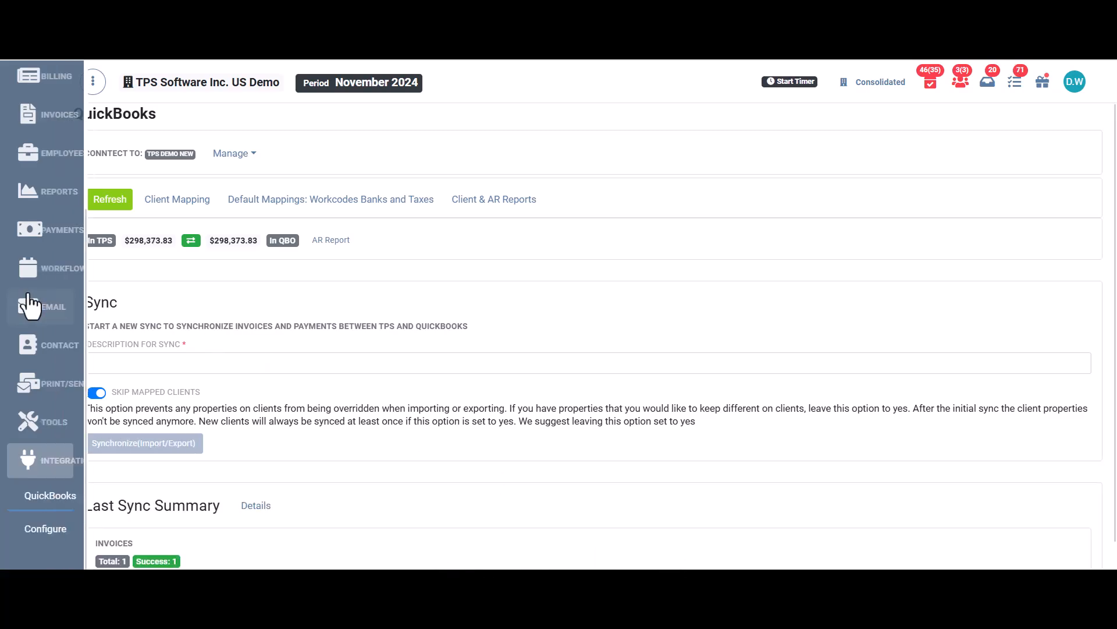
click(75, 166)
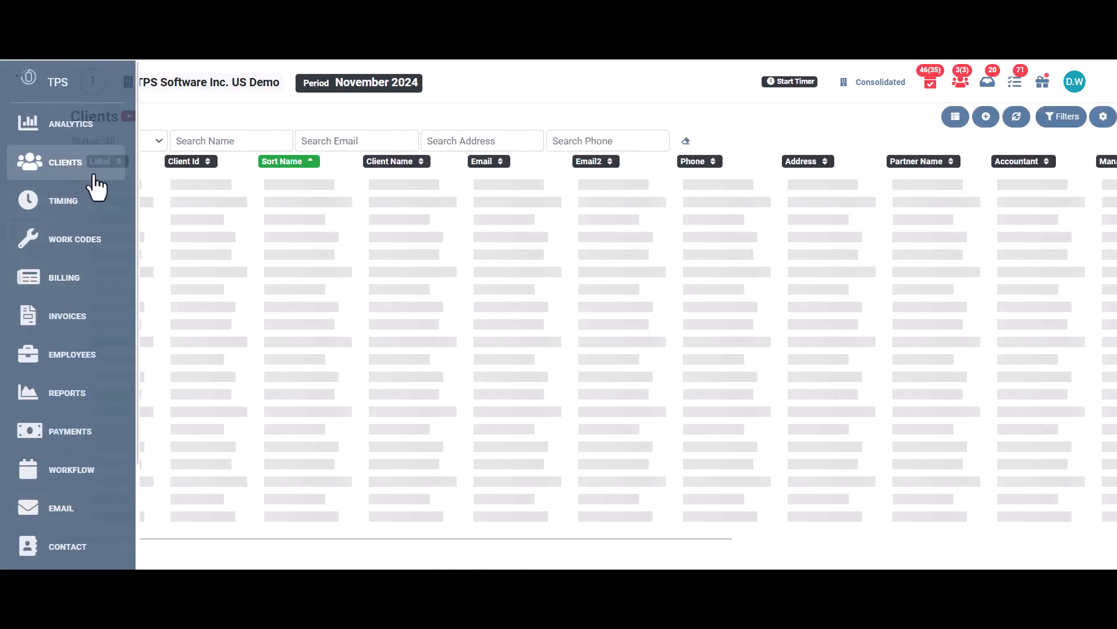
click(72, 196)
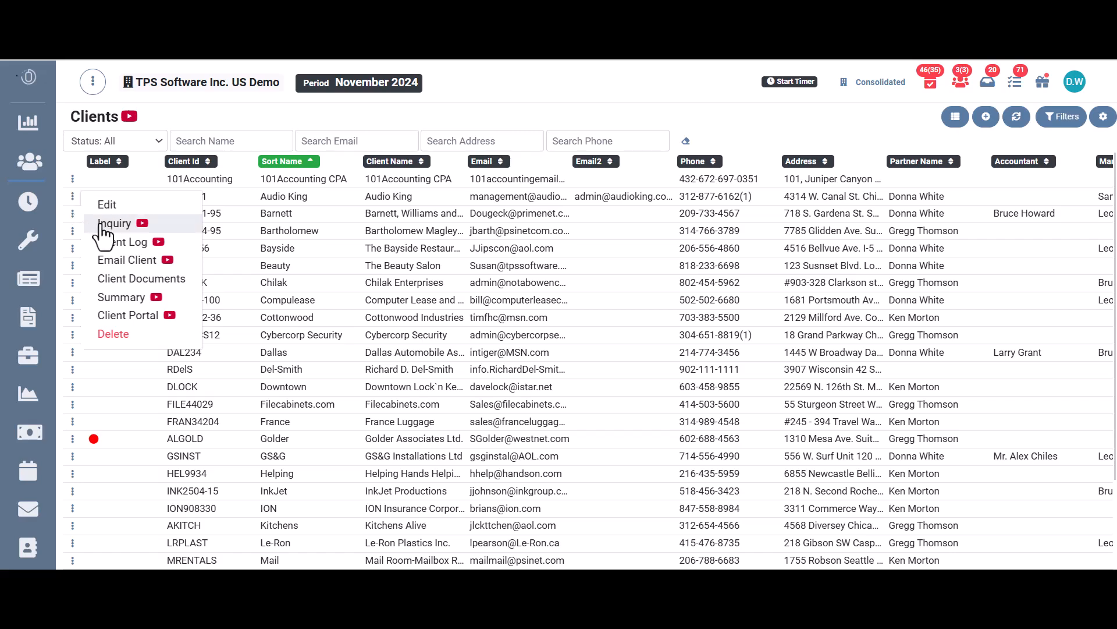
click(92, 224)
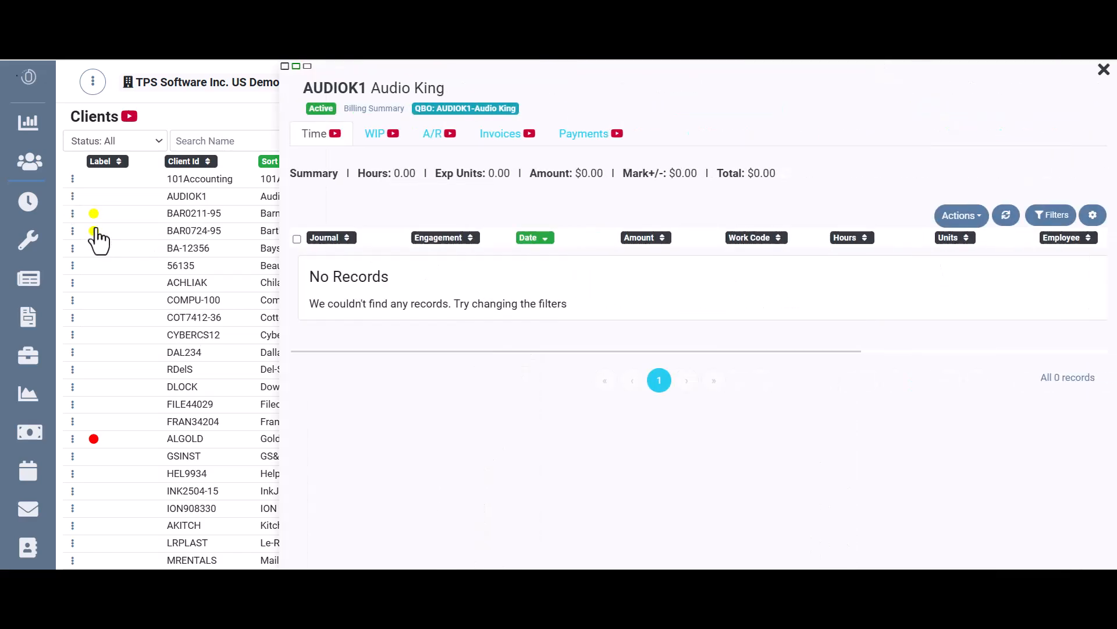
Step: Review Audio King's payments, invoices and the payments applied to those invoices, and close the inquiry
click(590, 139)
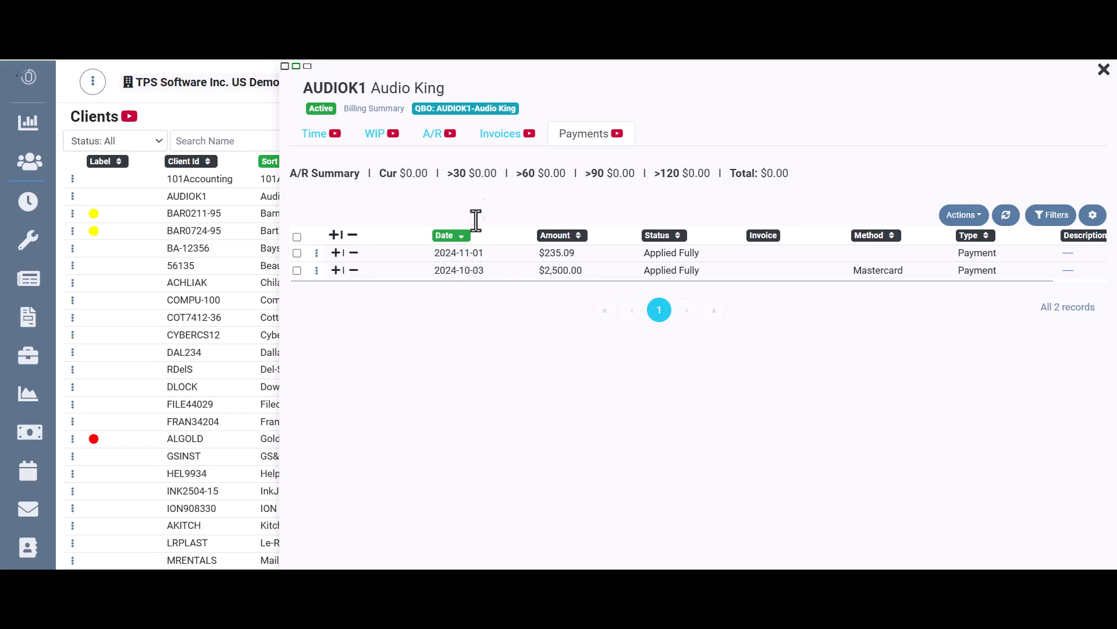
click(498, 139)
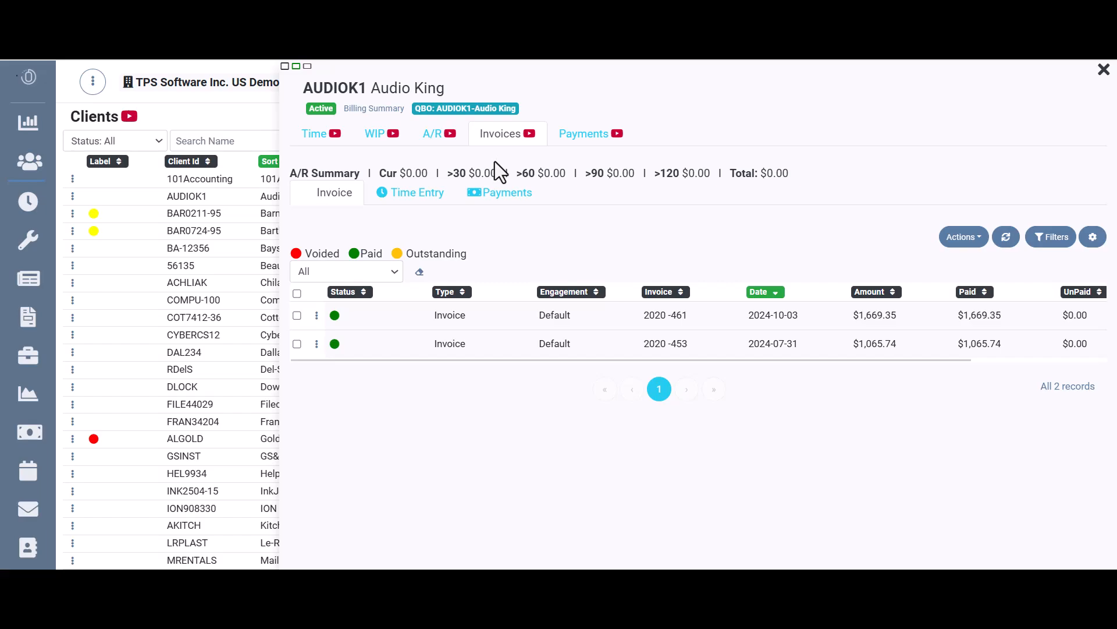
click(496, 196)
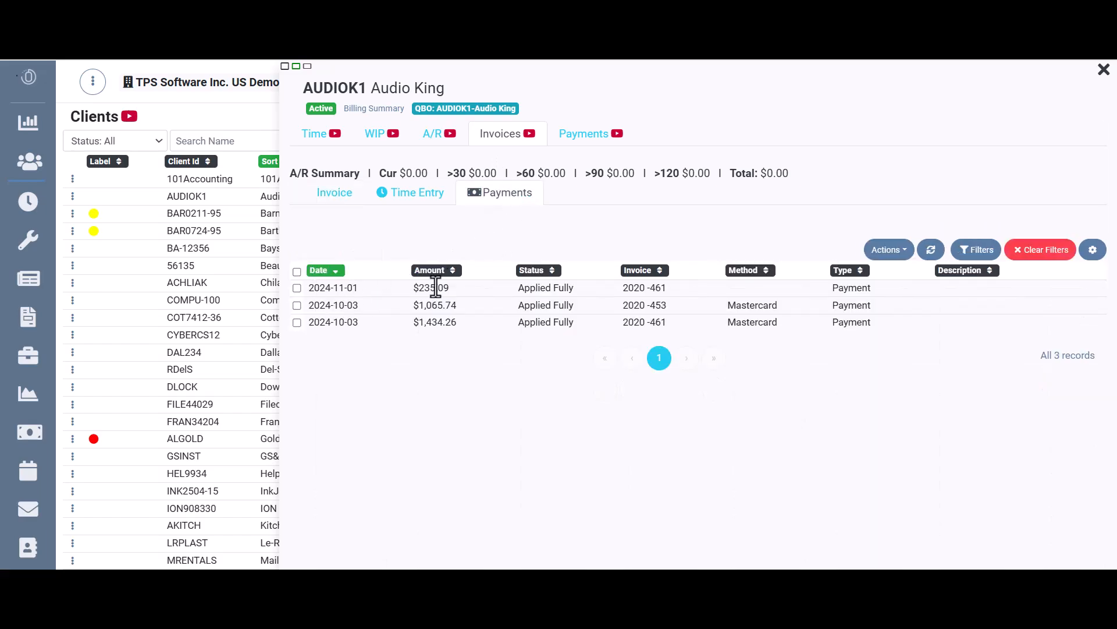
key(Escape)
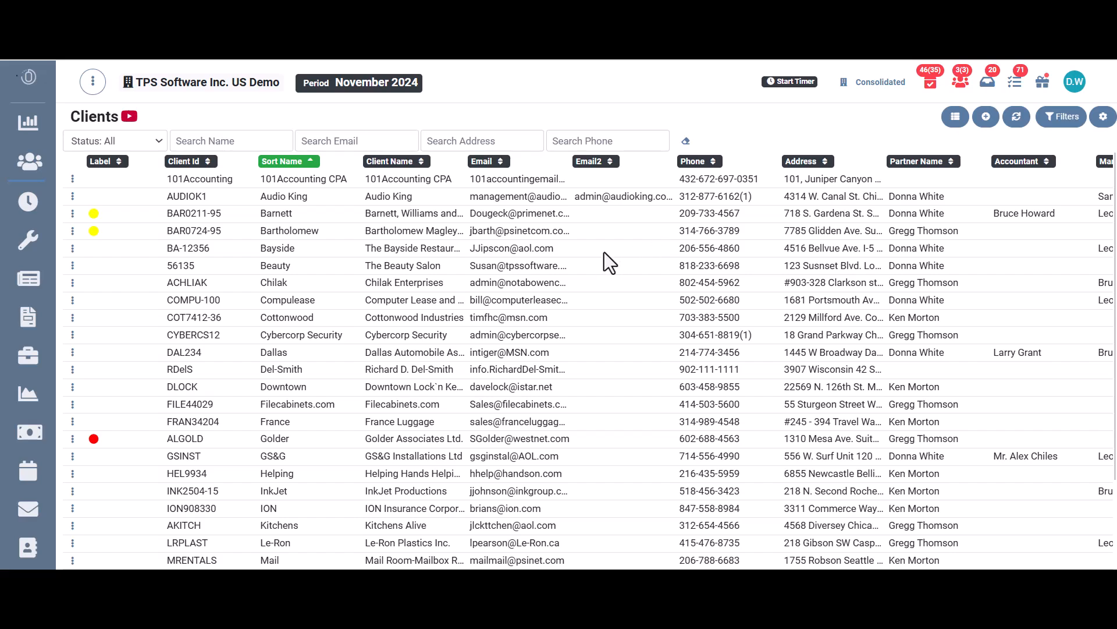
Step: Open Computer Lease and Rental's accounts receivable inquiry and bring up invoice 2020-469 in Detail Bill for editing
click(72, 299)
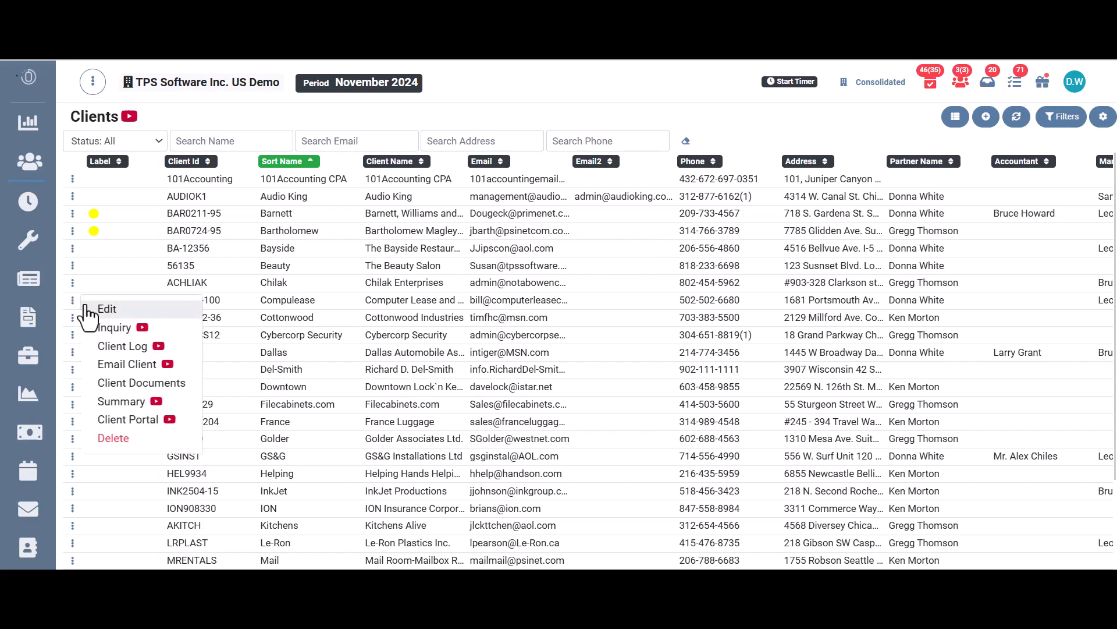
click(112, 327)
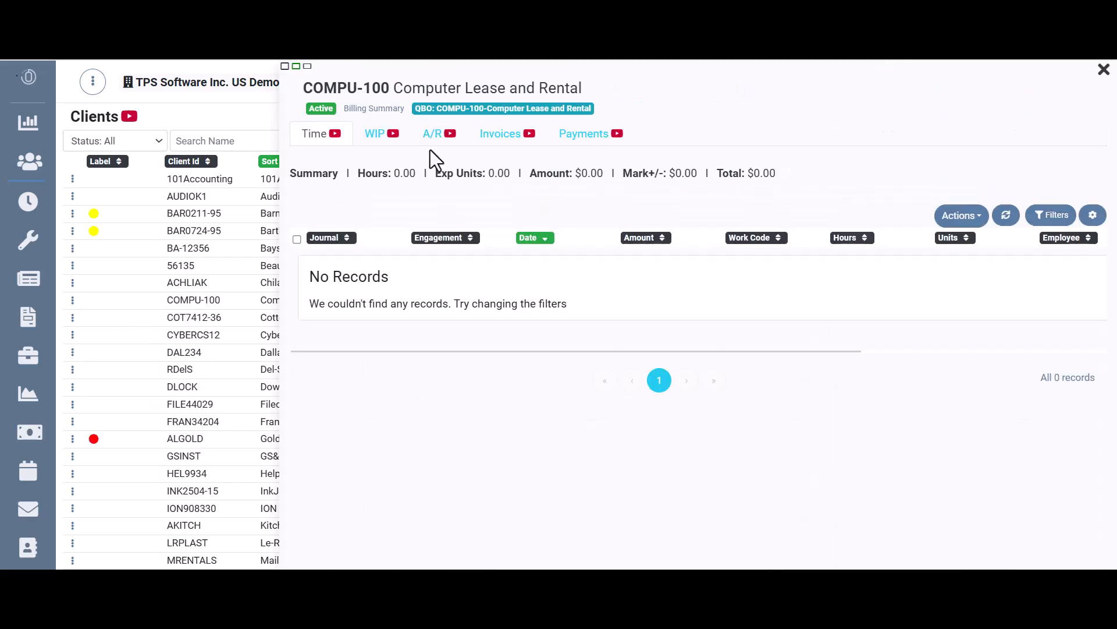
click(434, 135)
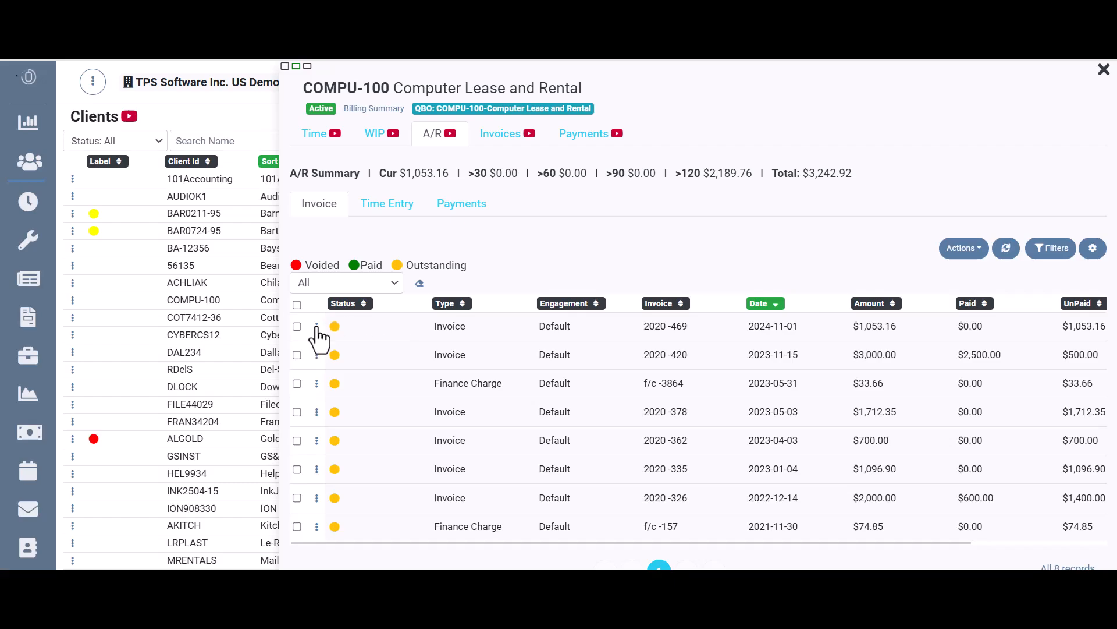
click(297, 327)
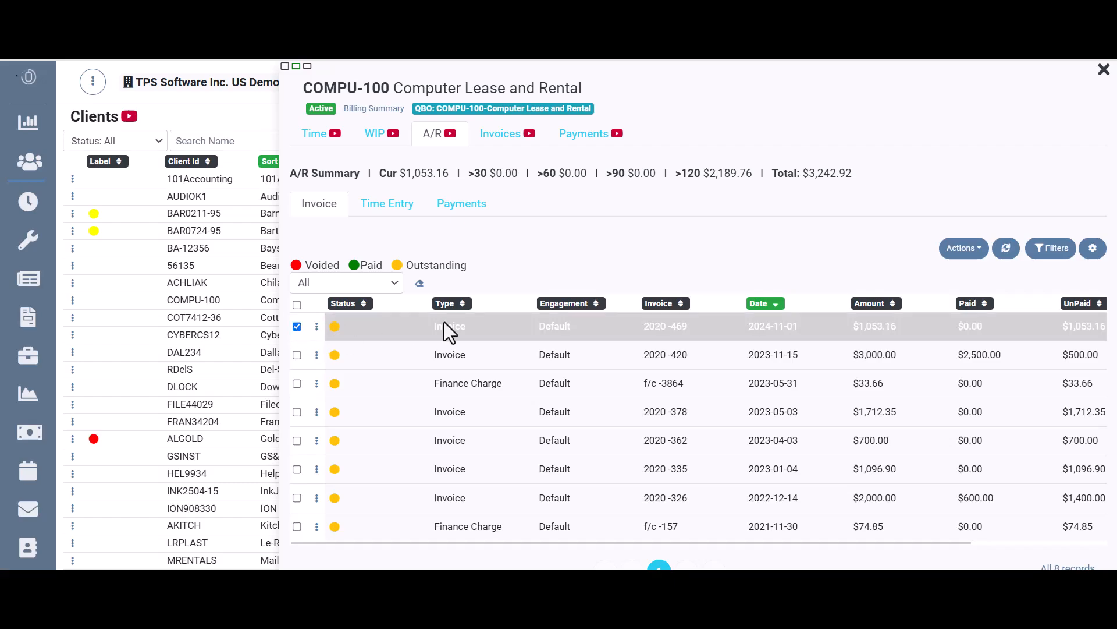
click(963, 248)
click(968, 287)
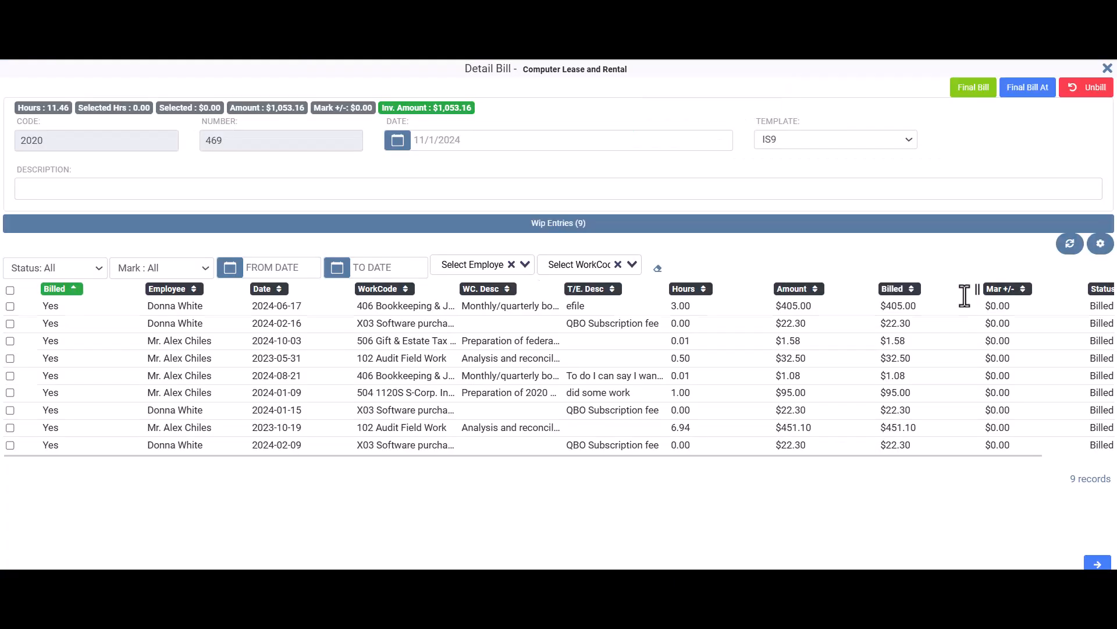
Step: Set the invoice date to 10/31/2024 and accept it as the default for all invoices in this session
click(487, 141)
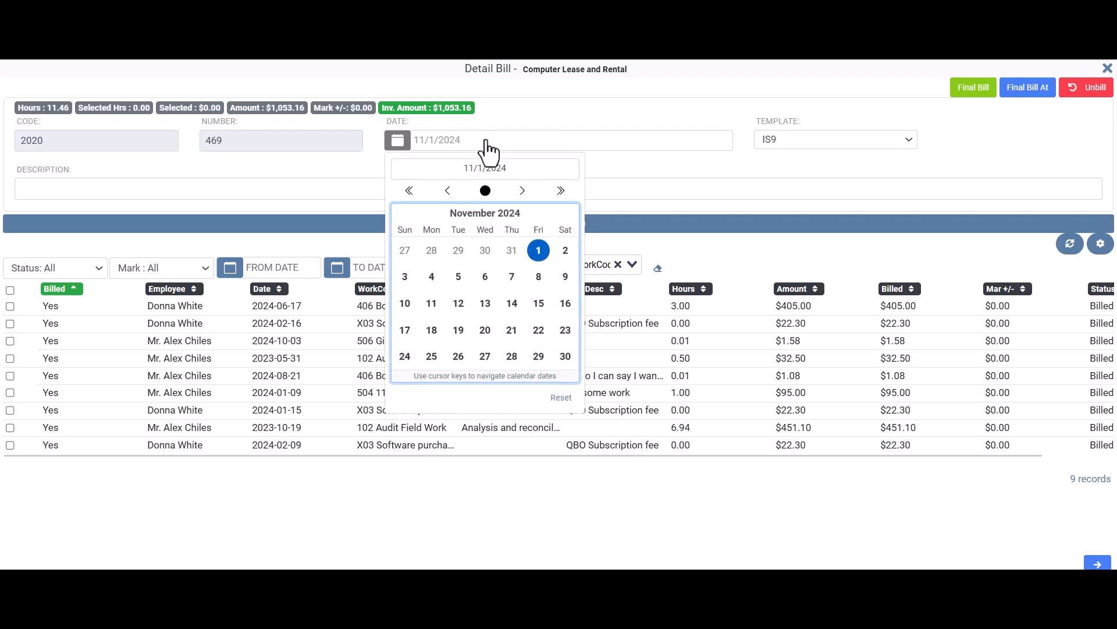
click(448, 192)
click(512, 355)
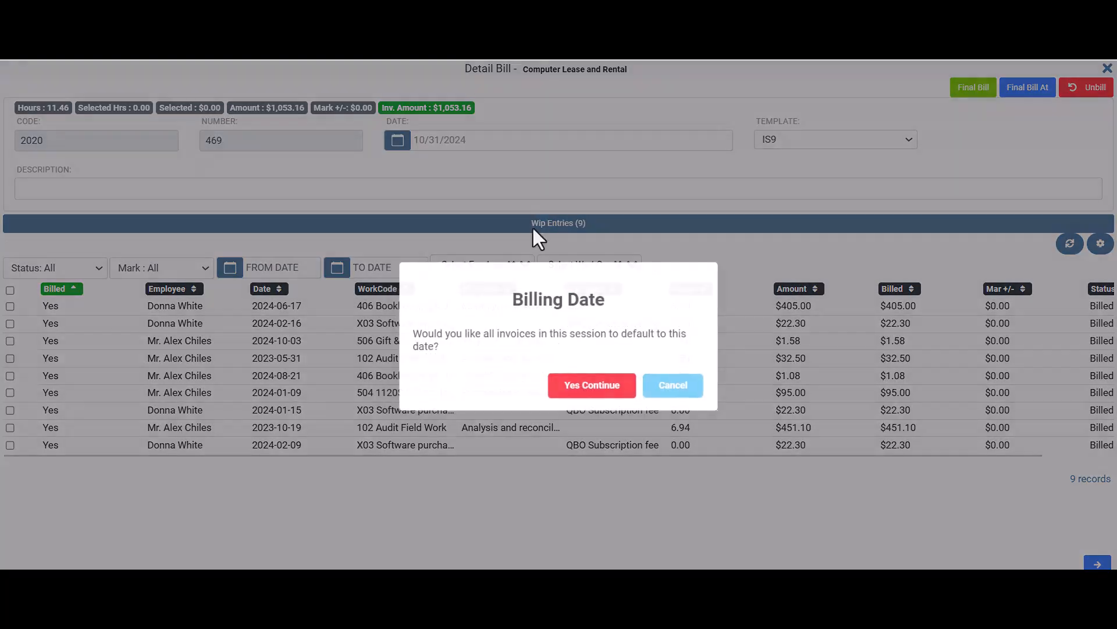
click(628, 385)
Step: Select all WIP entries on invoice 2020-469, continue to the invoice description page and save the invoice
click(9, 290)
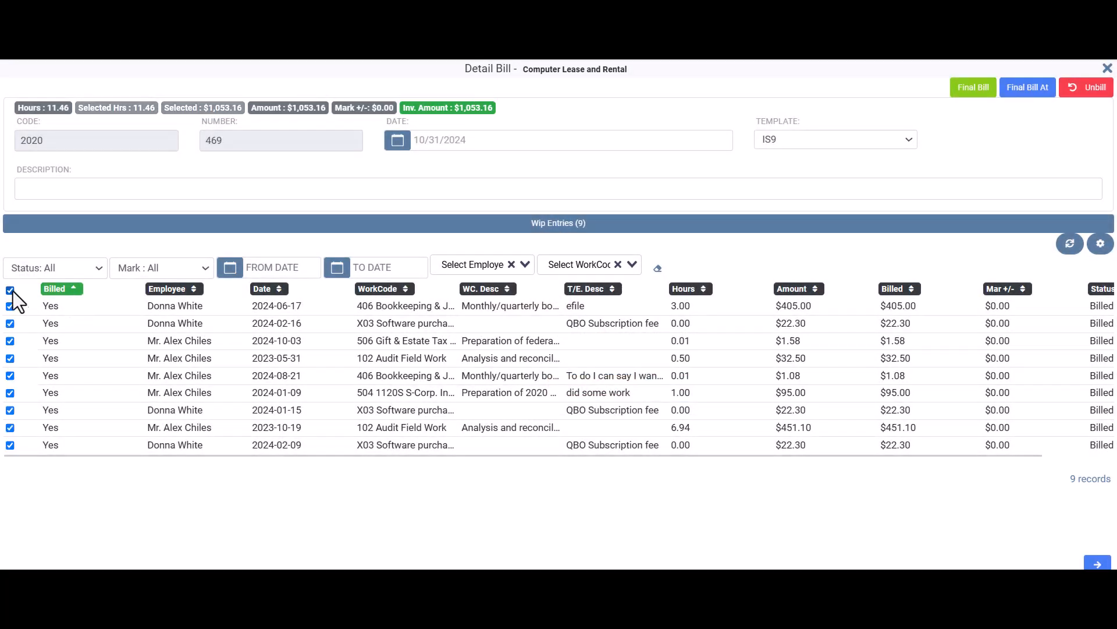
click(1091, 562)
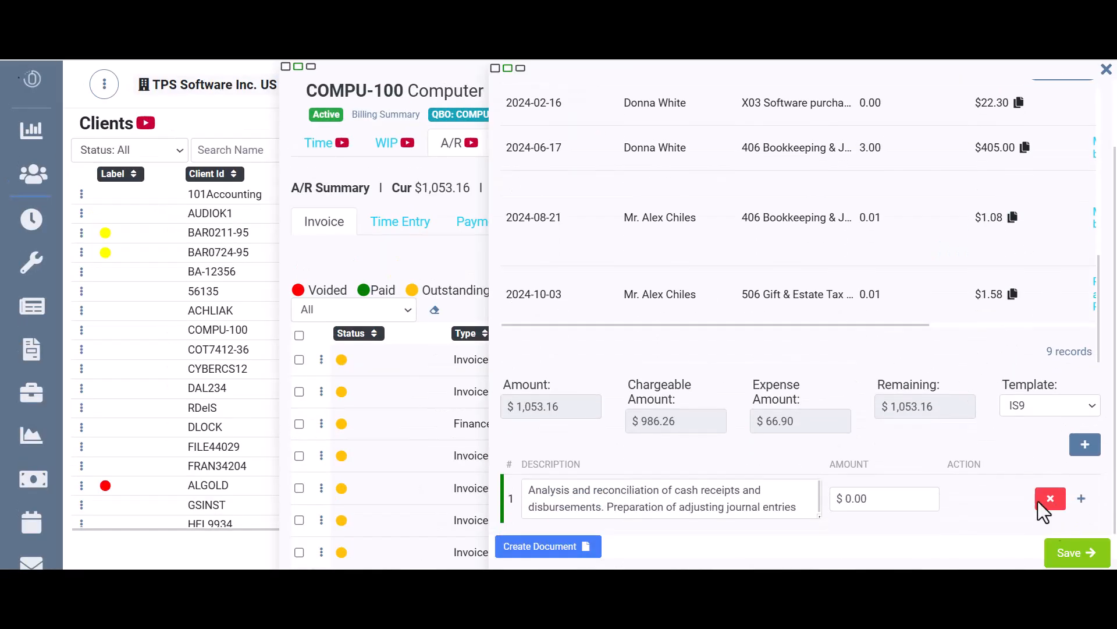
click(1076, 552)
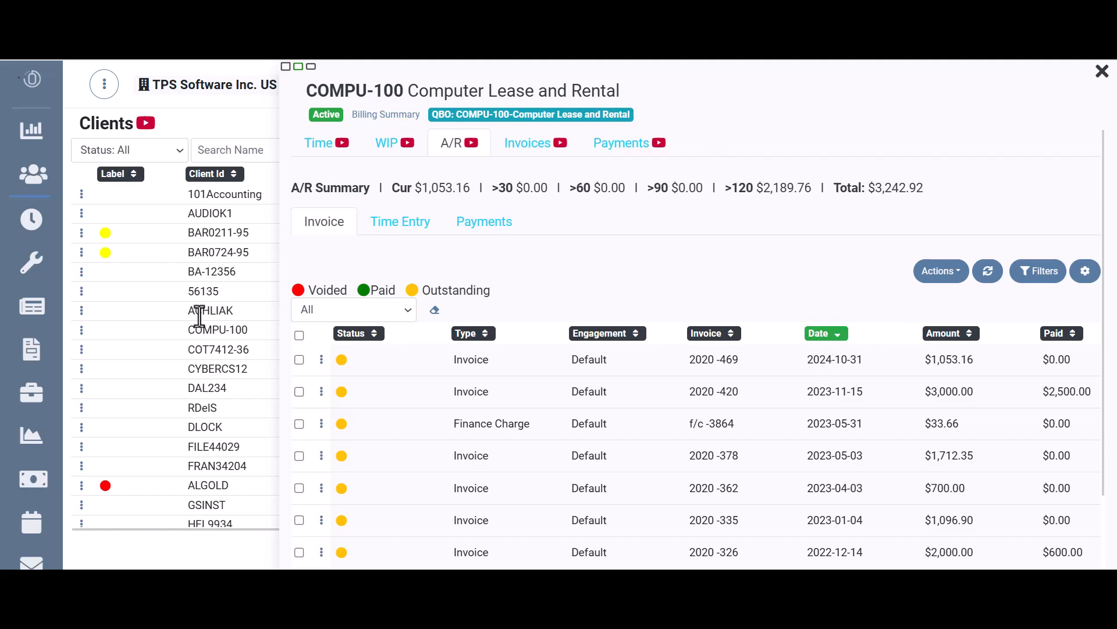
Step: Open the QuickBooks integration page and start an import/export synchronization with the description "Compu date change Nov 24"
mouse_move(50, 424)
scroll(64, 430, down, 6)
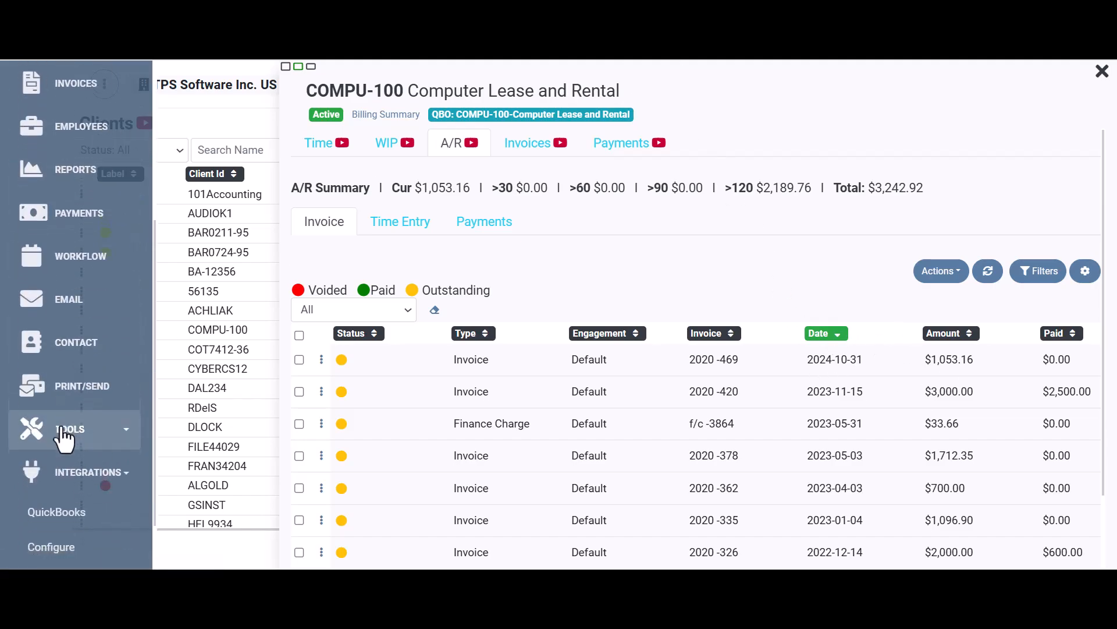
click(81, 445)
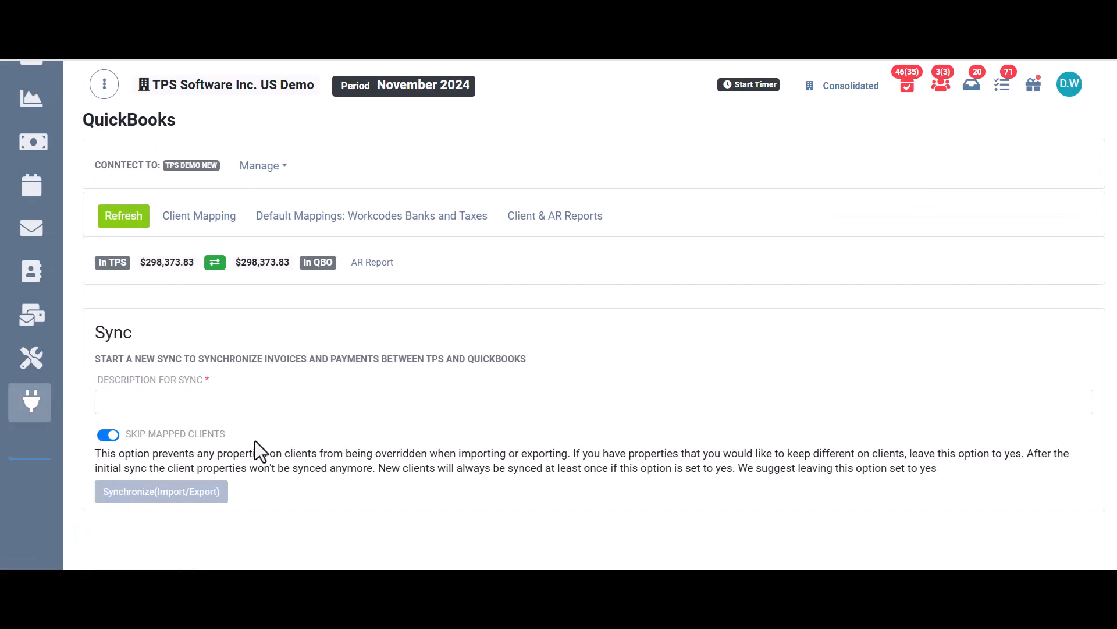
click(205, 401)
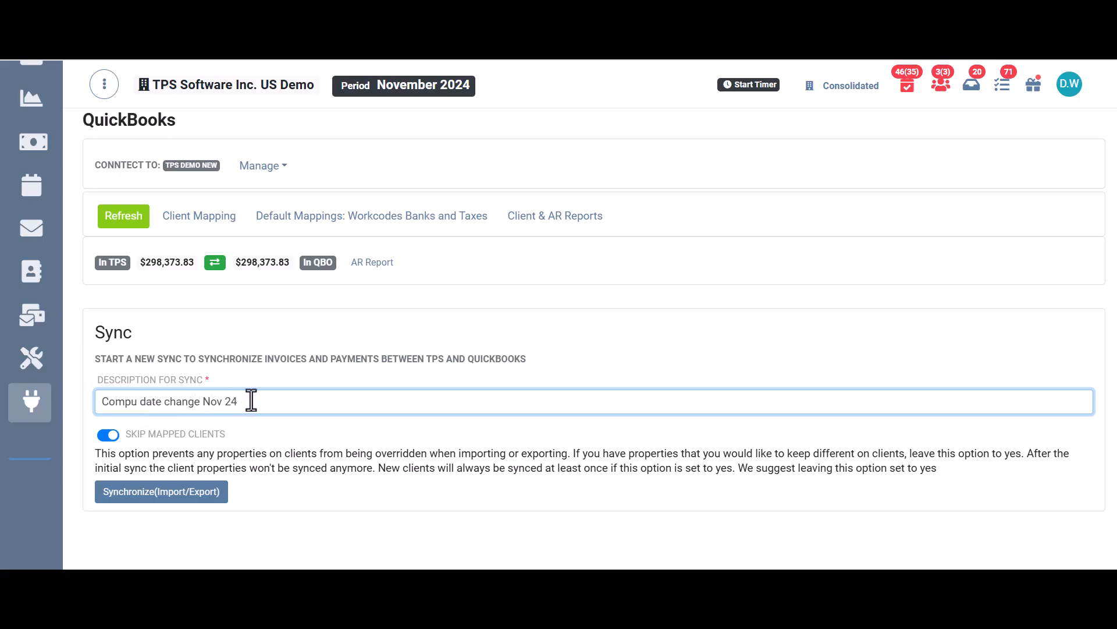
click(153, 492)
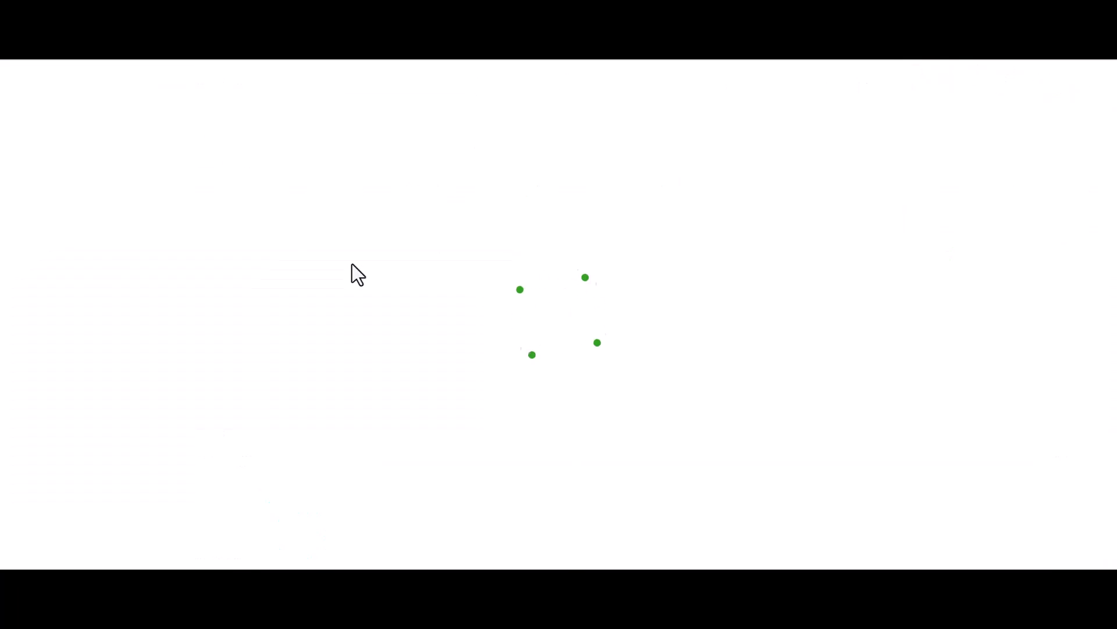
Step: Switch to QuickBooks Online and find Computer Lease and Rental's transaction list through the customer list
scroll(357, 270, down, 3)
scroll(349, 350, down, 3)
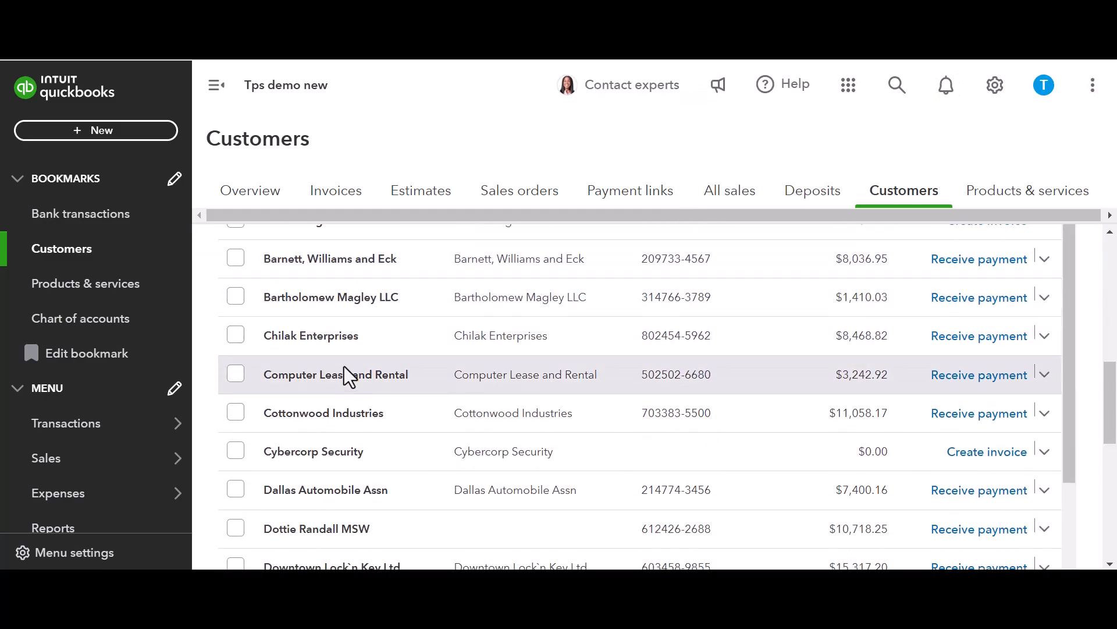
click(389, 358)
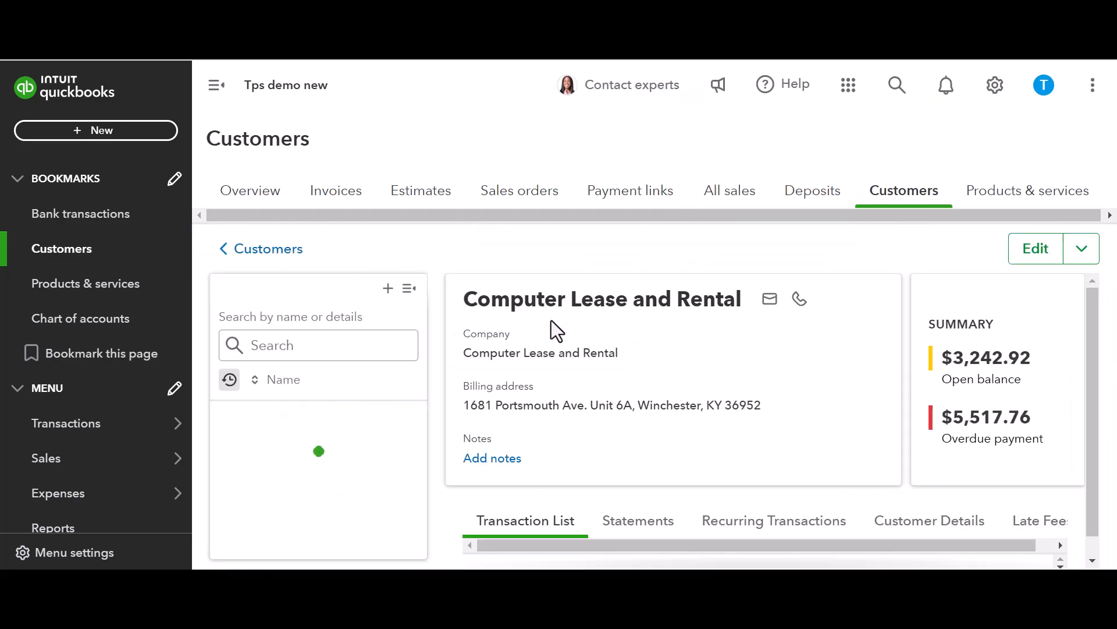
scroll(553, 326, down, 2)
scroll(582, 379, down, 4)
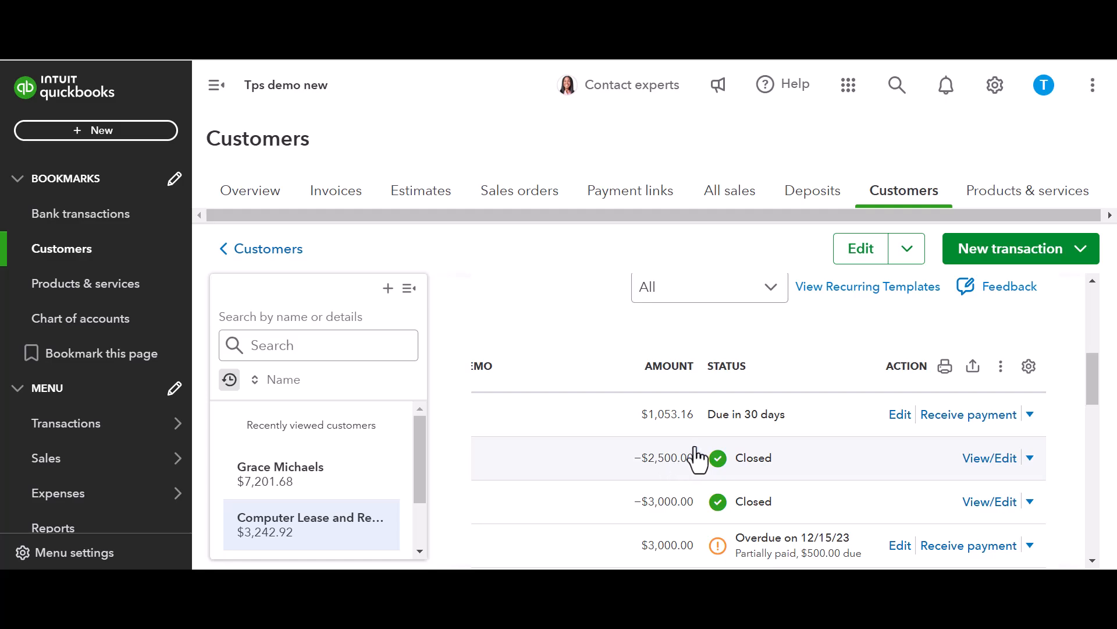
Step: Open Computer Lease and Rental's $1,053.16 invoice and check its invoice date and shipping date fields
click(1031, 414)
click(1012, 438)
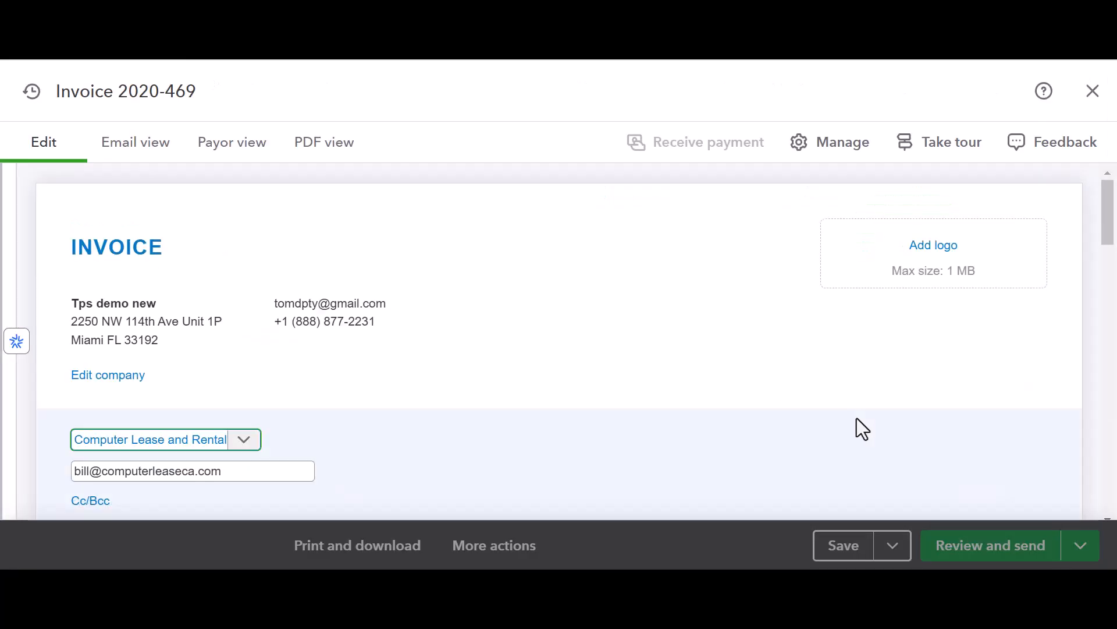
scroll(582, 316, down, 6)
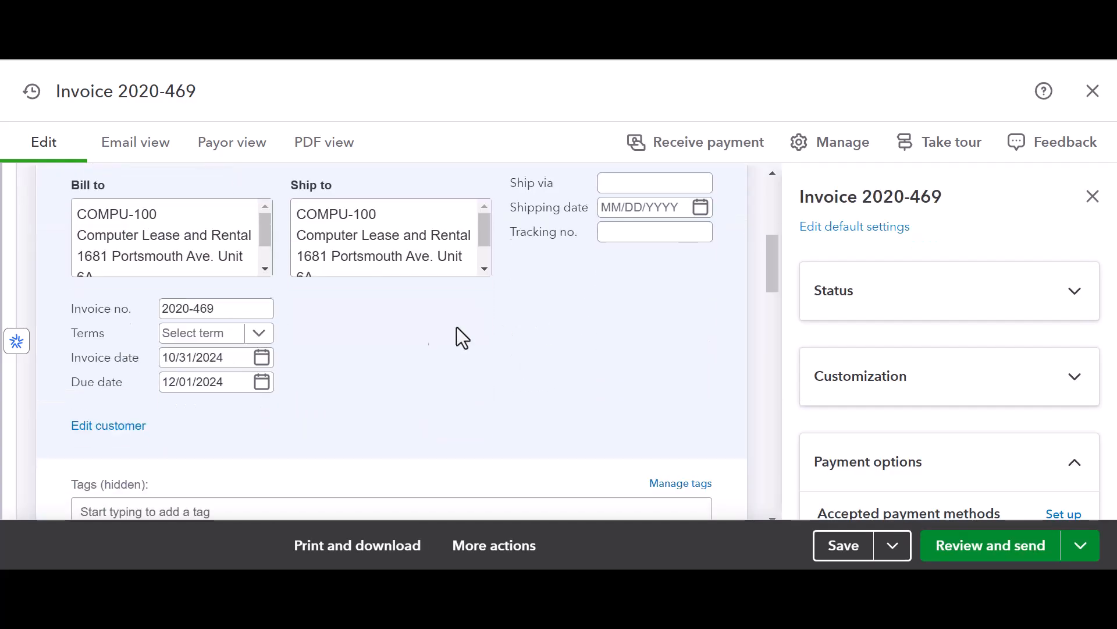
click(223, 358)
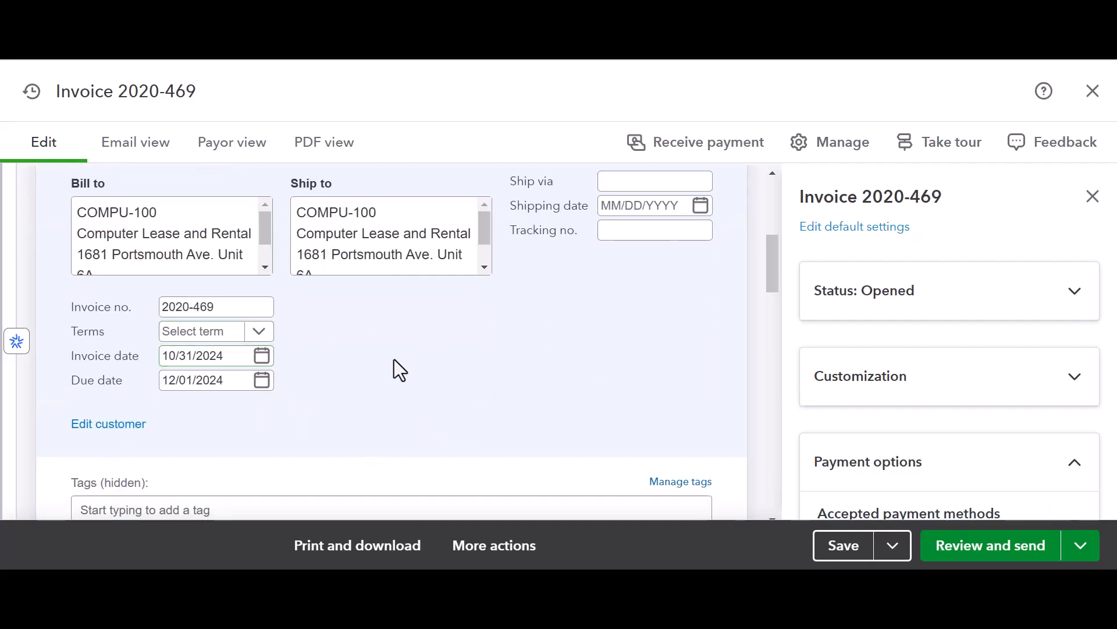
click(665, 205)
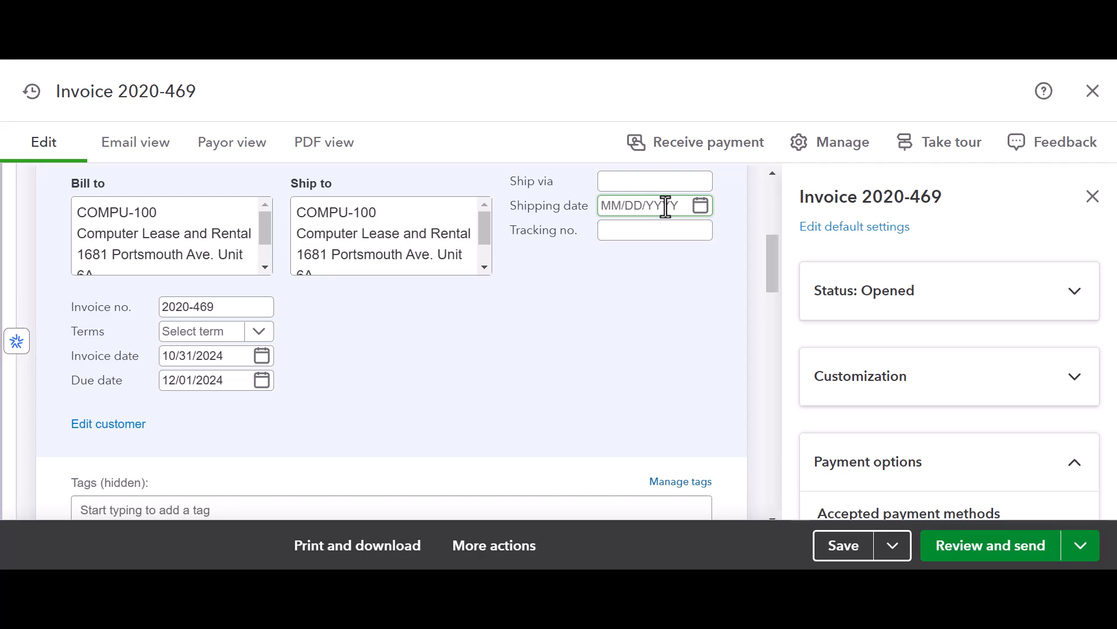